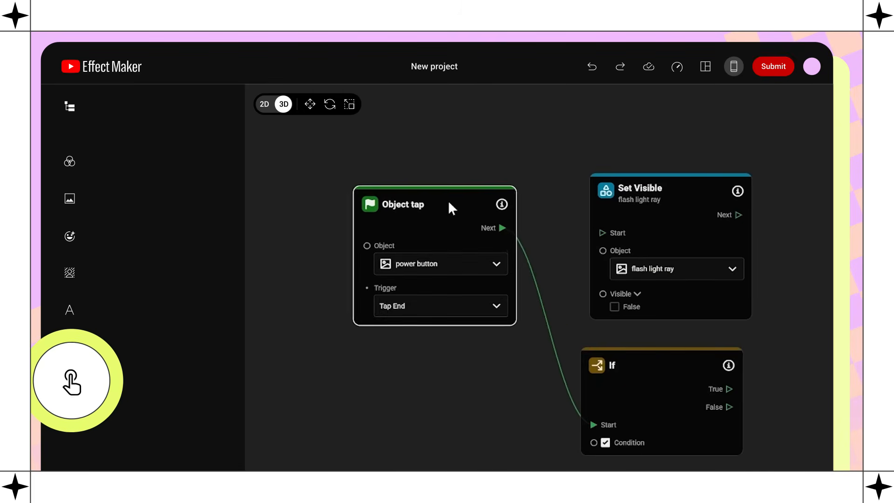
Move the Object tap and If nodes into place and link the If node's True output to the Set Visible node
{"action": "left_click_drag", "start_coordinate": [449, 203], "coordinate": [423, 196]}
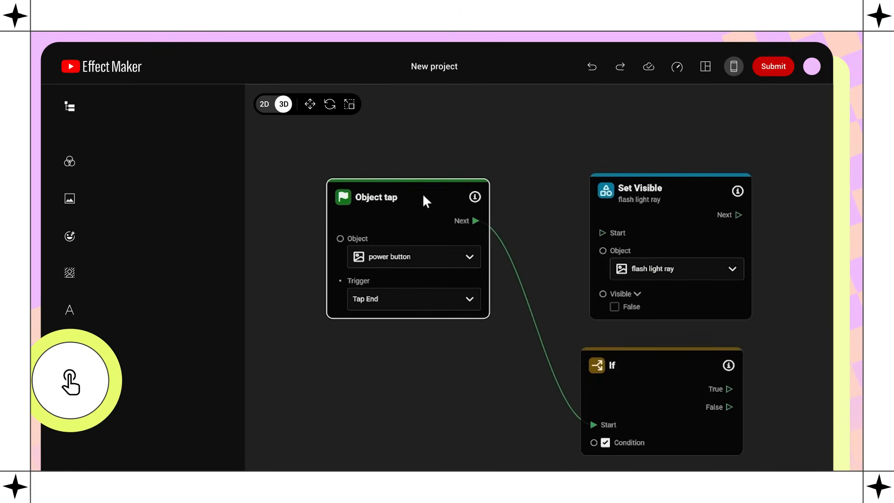
{"action": "left_click_drag", "start_coordinate": [651, 361], "coordinate": [536, 361]}
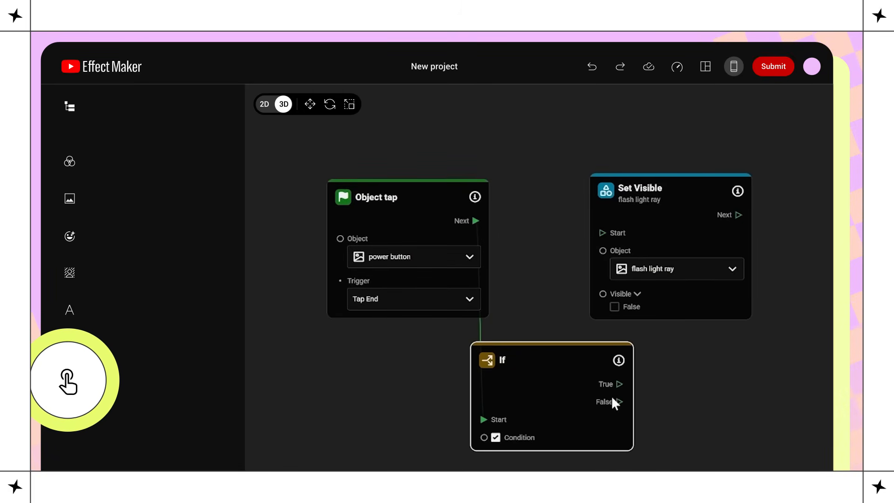
{"action": "left_click_drag", "start_coordinate": [619, 384], "coordinate": [636, 324]}
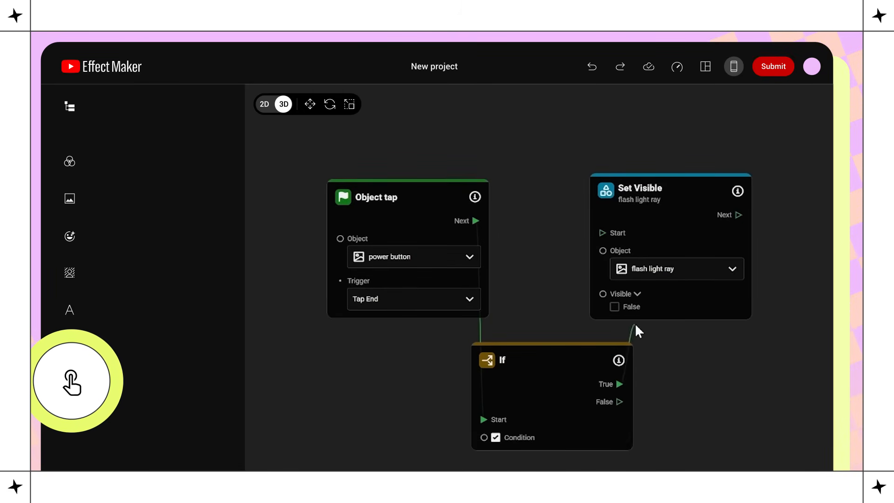
{"action": "left_click_drag", "start_coordinate": [558, 278], "coordinate": [567, 253]}
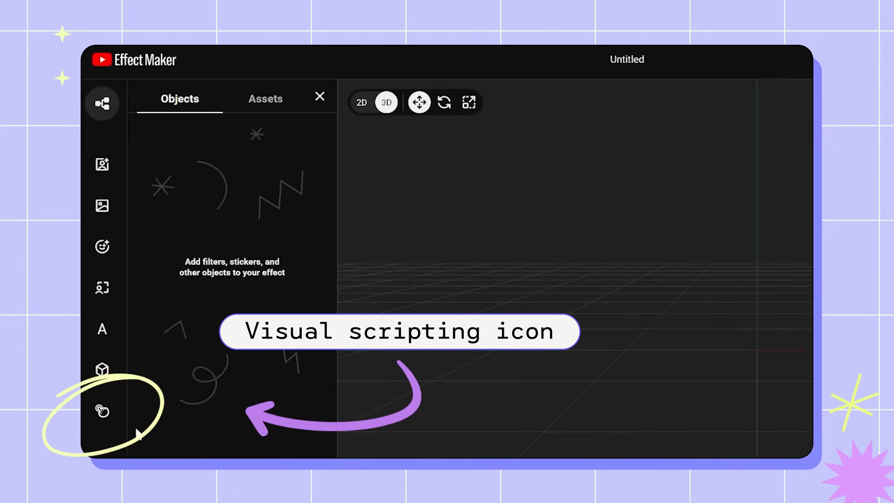
Add a Set property node from the Objects & properties category of the visual scripting nodes
{"action": "left_click", "coordinate": [111, 420]}
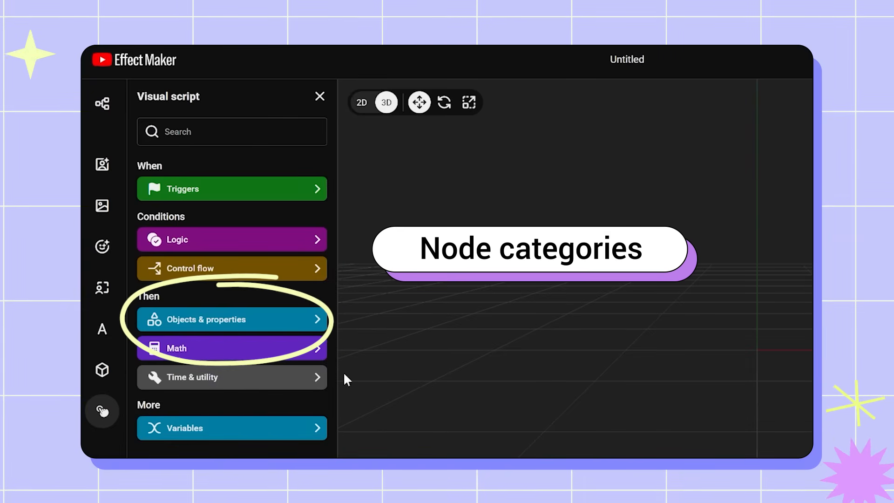
{"action": "left_click", "coordinate": [294, 322]}
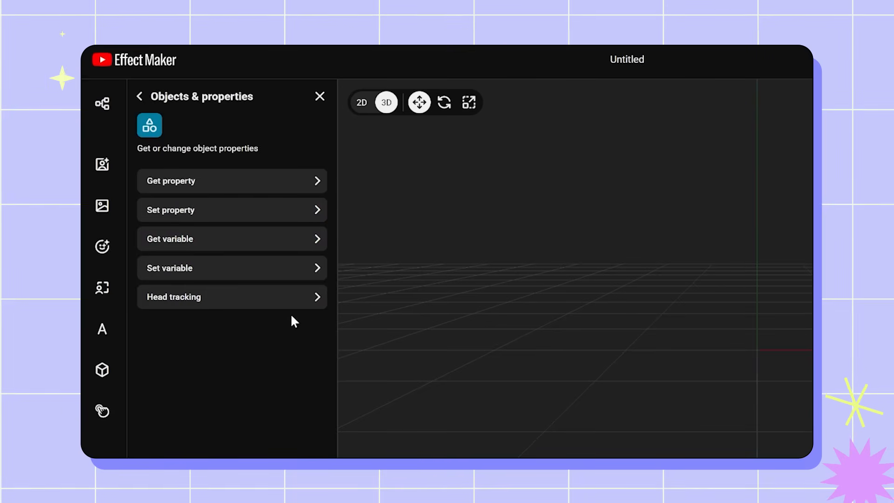
{"action": "left_click", "coordinate": [270, 213]}
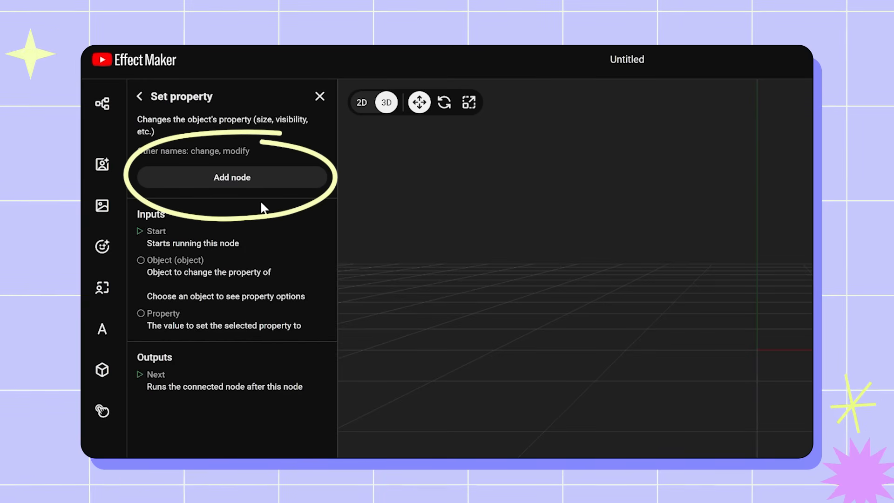
{"action": "left_click", "coordinate": [272, 177]}
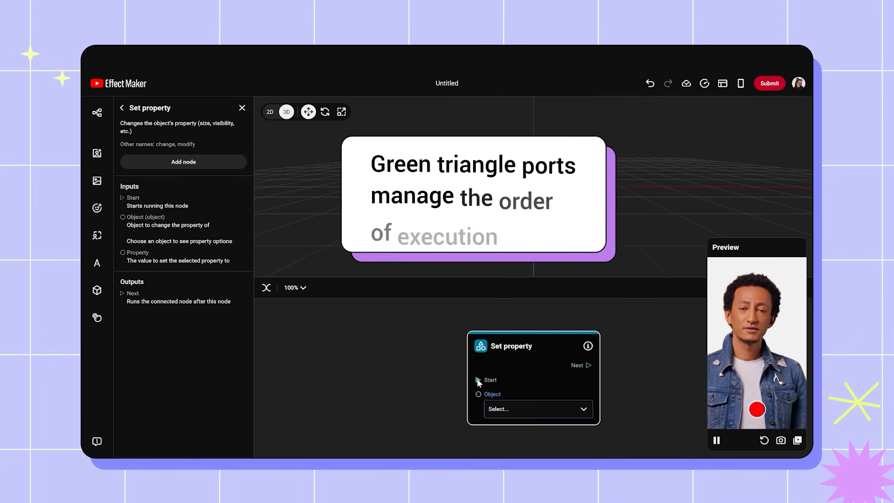
Pull trial connections from the Set property node's Start, Object and Next ports and open the node's information
{"action": "left_click_drag", "start_coordinate": [479, 381], "coordinate": [420, 371]}
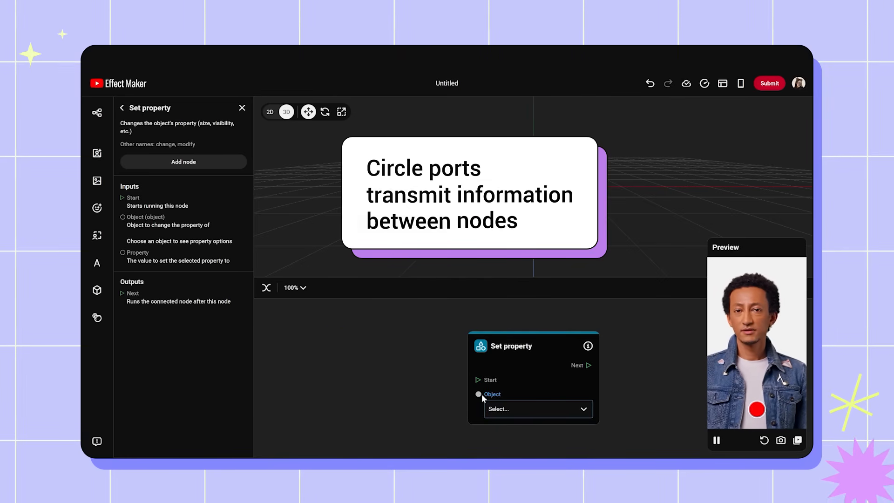
{"action": "left_click_drag", "start_coordinate": [478, 394], "coordinate": [415, 395]}
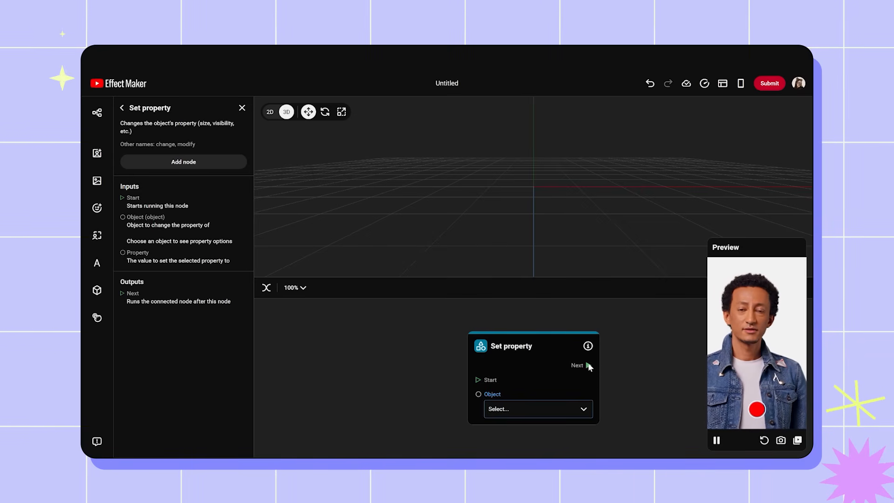
{"action": "left_click_drag", "start_coordinate": [623, 378], "coordinate": [667, 377]}
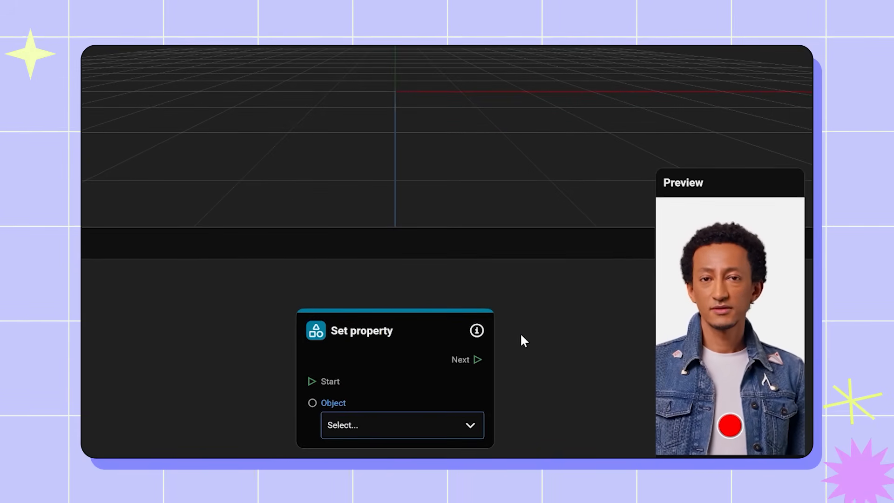
{"action": "left_click", "coordinate": [478, 331]}
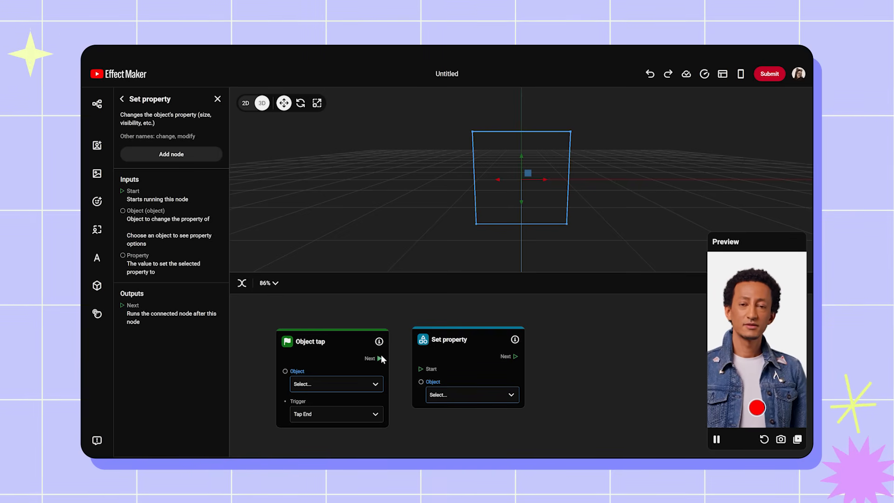
Try to connect the Object tap node's Next output to the Set property node's Object input, and delete the Object tap node
{"action": "left_click_drag", "start_coordinate": [380, 358], "coordinate": [421, 381]}
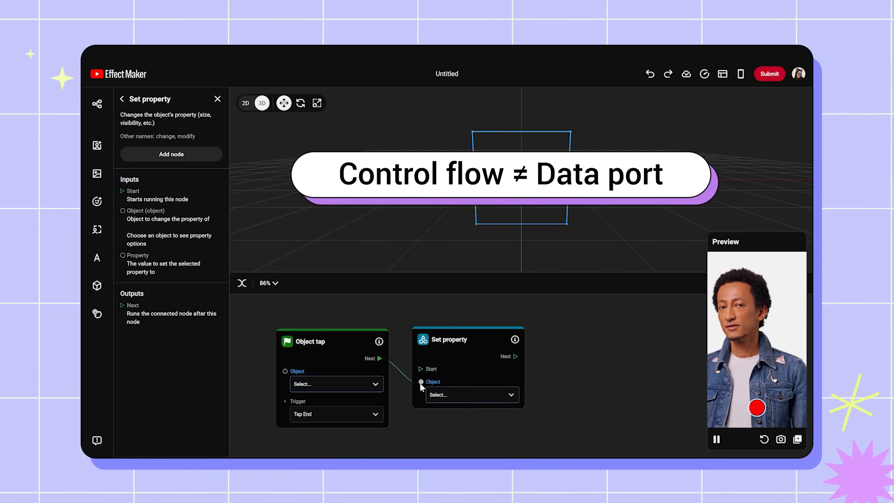
{"action": "left_click", "coordinate": [350, 363]}
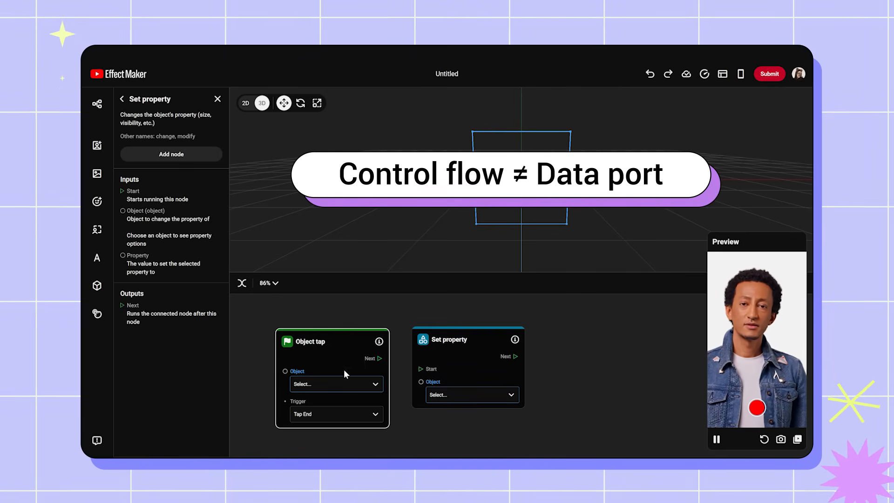
{"action": "key", "text": "Delete"}
Add a Subtract node from the Math category and place it beside the Set property node
{"action": "right_click", "coordinate": [331, 382]}
{"action": "left_click", "coordinate": [405, 350]}
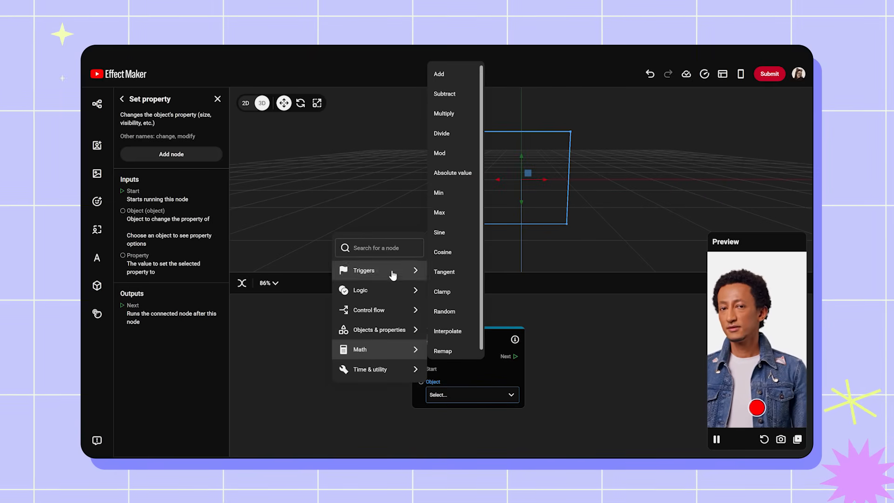
{"action": "left_click", "coordinate": [430, 95]}
{"action": "left_click_drag", "start_coordinate": [403, 427], "coordinate": [350, 365]}
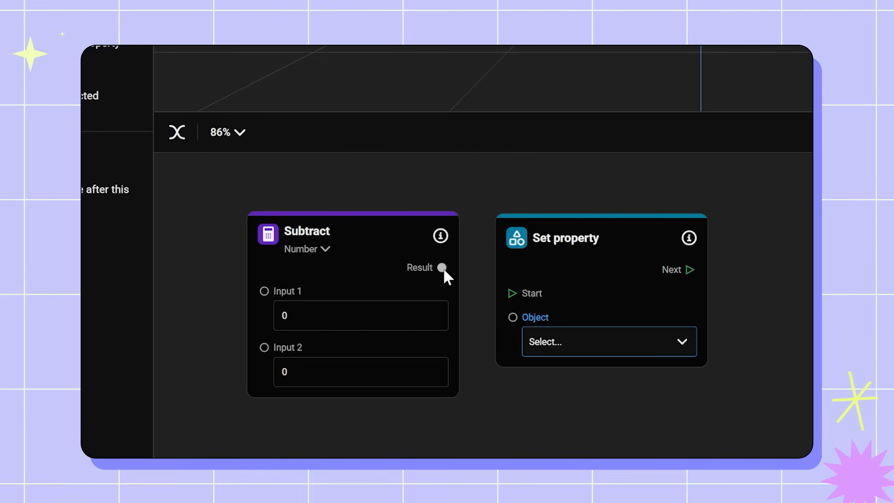
Try to connect the Subtract node's Result output to the Set property node's Object input and inspect the link
{"action": "left_click", "coordinate": [421, 279]}
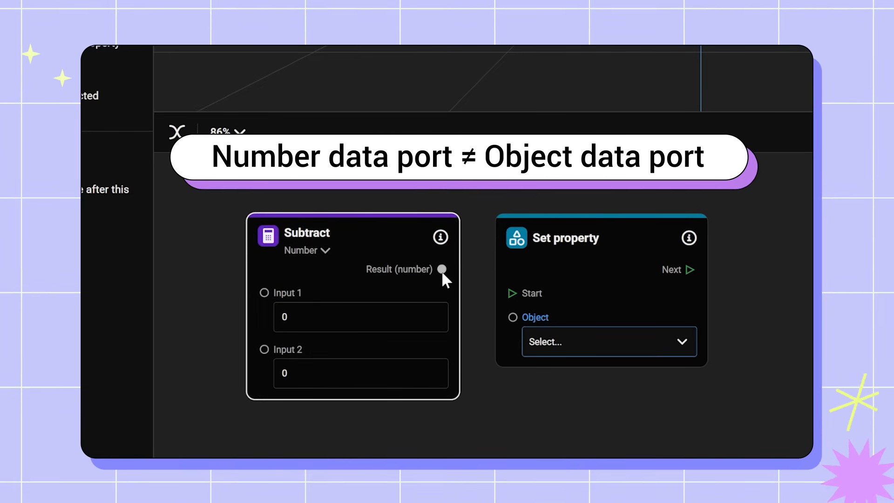
{"action": "left_click_drag", "start_coordinate": [441, 268], "coordinate": [512, 318]}
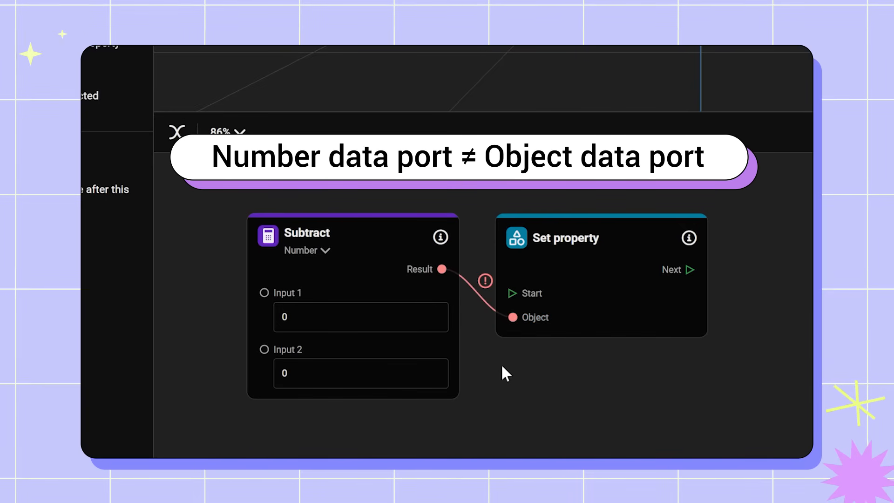
{"action": "mouse_move", "coordinate": [482, 287]}
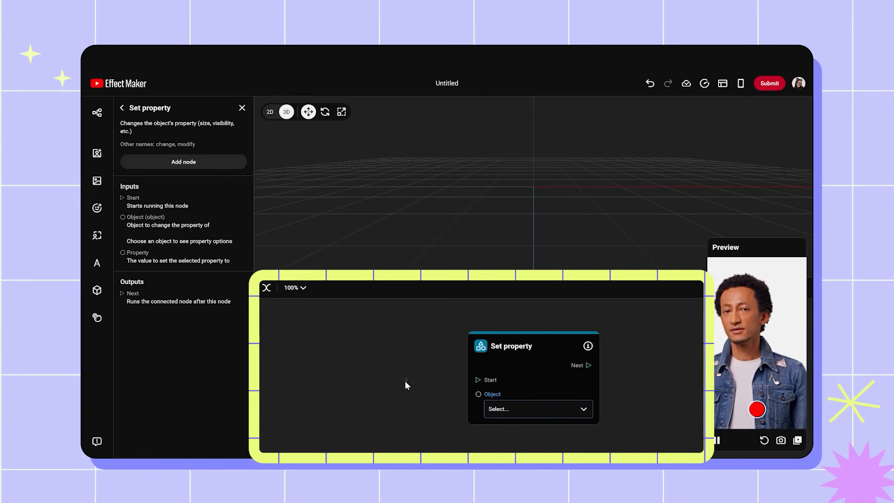
Pan and zoom in and out around the Set property node on the visual script canvas
{"action": "left_click_drag", "start_coordinate": [408, 369], "coordinate": [423, 355]}
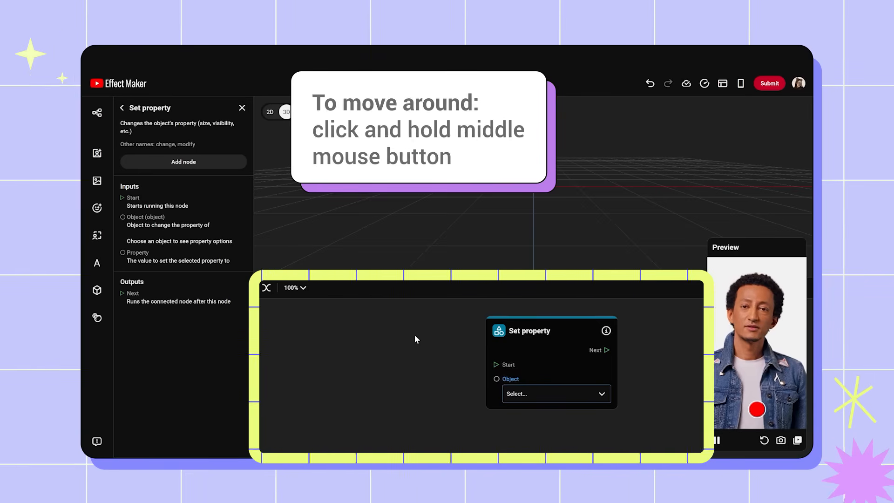
{"action": "scroll", "coordinate": [415, 335], "scroll_direction": "up", "scroll_amount": 4}
{"action": "scroll", "coordinate": [414, 338], "scroll_direction": "down", "scroll_amount": 3}
{"action": "scroll", "coordinate": [415, 341], "scroll_direction": "down", "scroll_amount": 3}
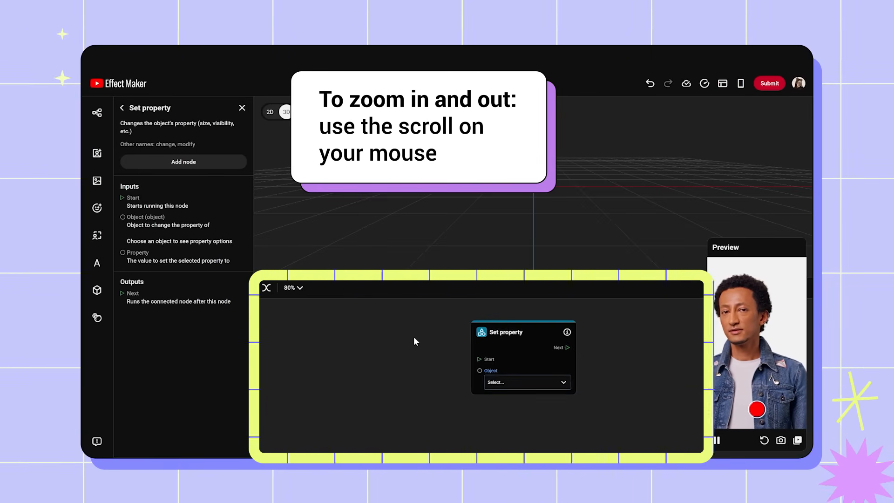
{"action": "scroll", "coordinate": [414, 342], "scroll_direction": "up", "scroll_amount": 4}
{"action": "scroll", "coordinate": [414, 343], "scroll_direction": "down", "scroll_amount": 4}
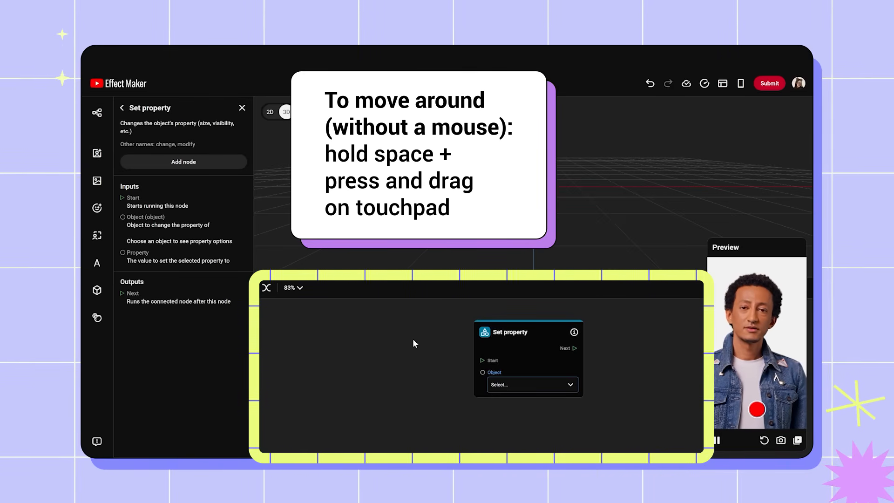
{"action": "left_click_drag", "start_coordinate": [414, 340], "coordinate": [396, 343]}
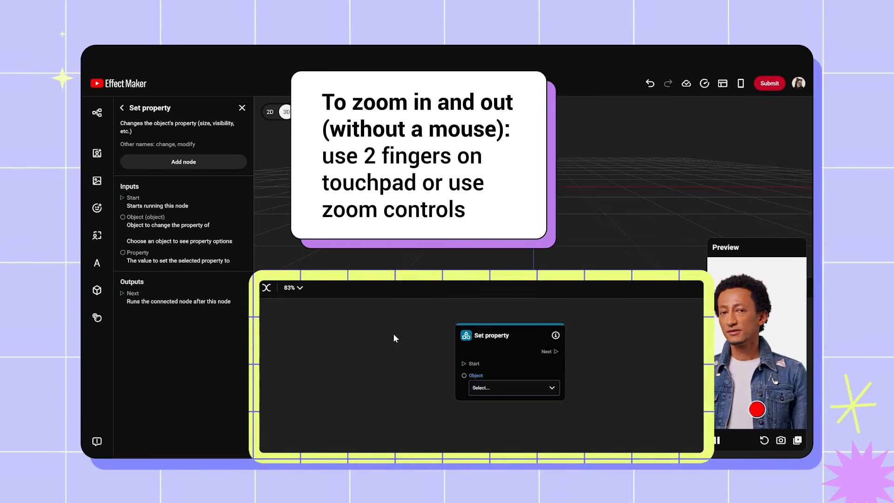
{"action": "scroll", "coordinate": [393, 333], "scroll_direction": "up", "scroll_amount": 5}
{"action": "scroll", "coordinate": [394, 333], "scroll_direction": "down", "scroll_amount": 5}
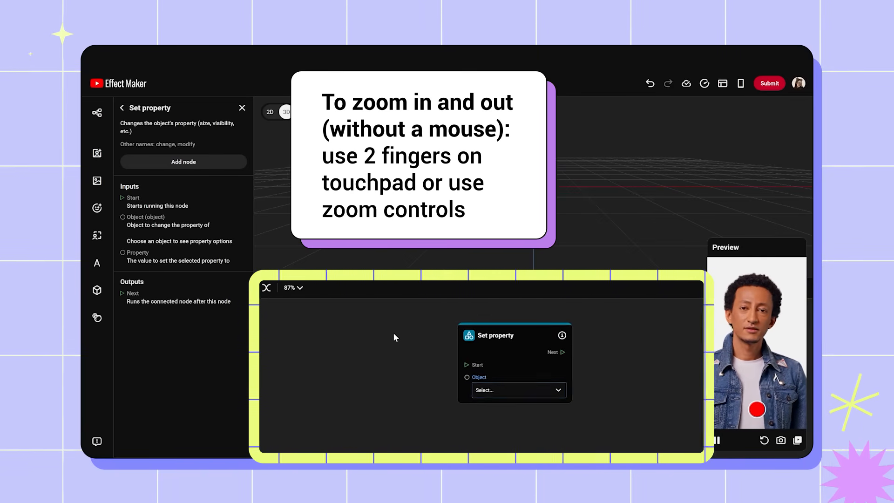
{"action": "left_click", "coordinate": [300, 288]}
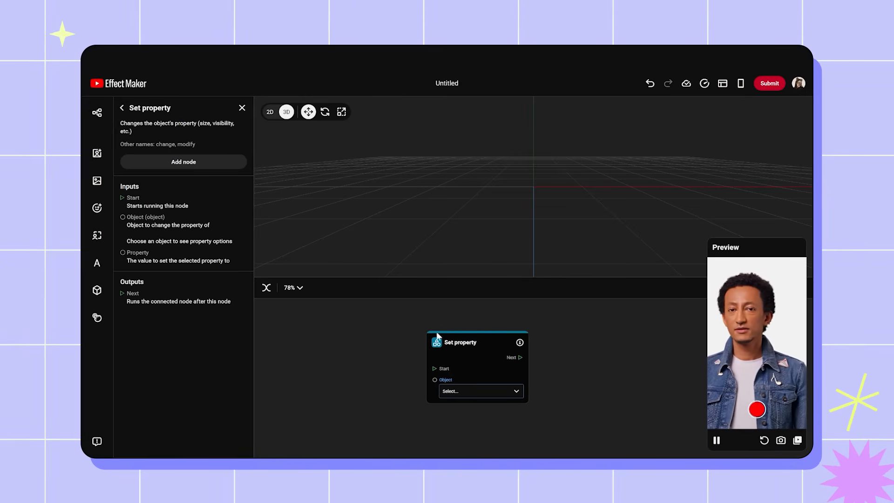
Shift the Set property node slightly and add an Object tap trigger node beside it
{"action": "mouse_move", "coordinate": [451, 340]}
{"action": "left_mouse_down"}
{"action": "mouse_move", "coordinate": [450, 350]}
{"action": "mouse_move", "coordinate": [460, 347]}
{"action": "mouse_move", "coordinate": [454, 351]}
{"action": "left_mouse_up"}
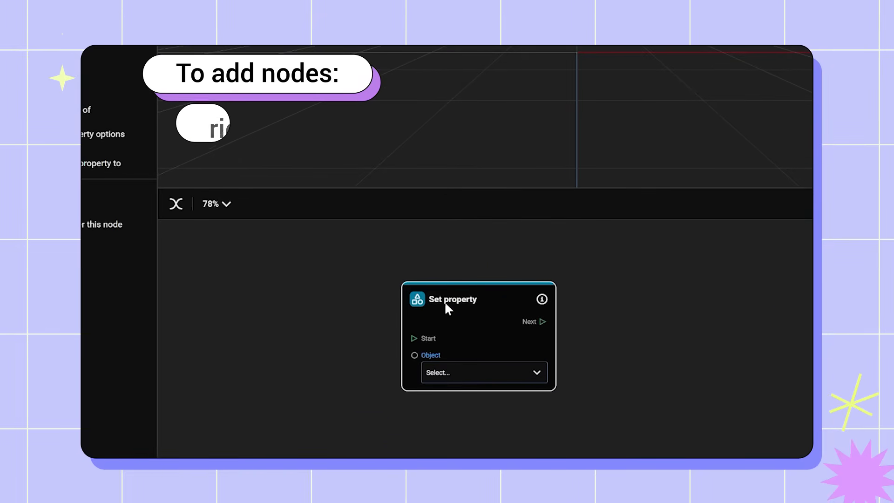
{"action": "right_click", "coordinate": [322, 370]}
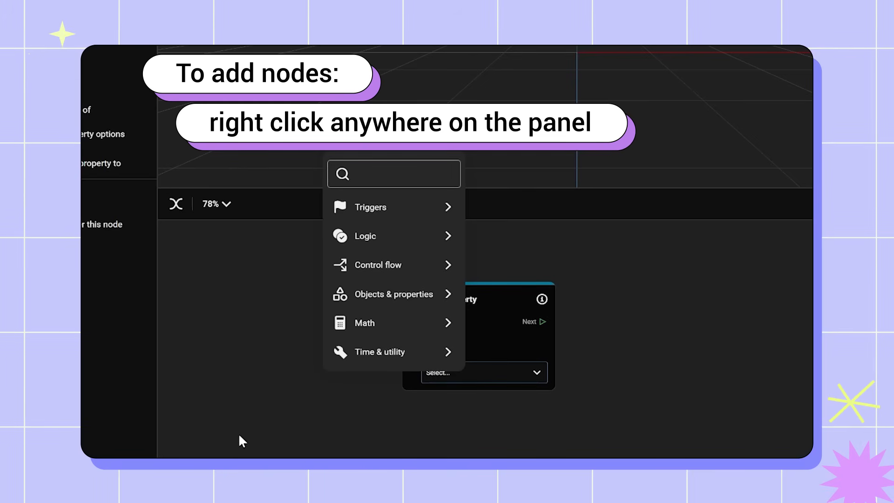
{"action": "right_click", "coordinate": [204, 401]}
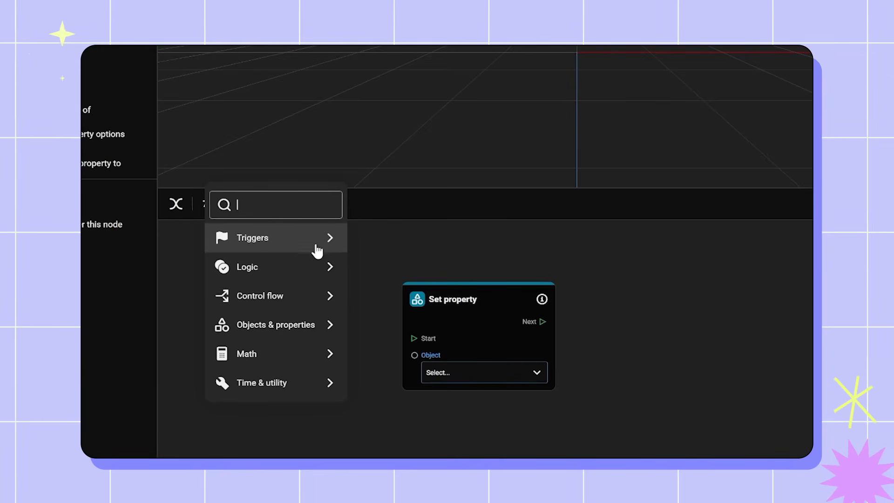
{"action": "mouse_move", "coordinate": [317, 241]}
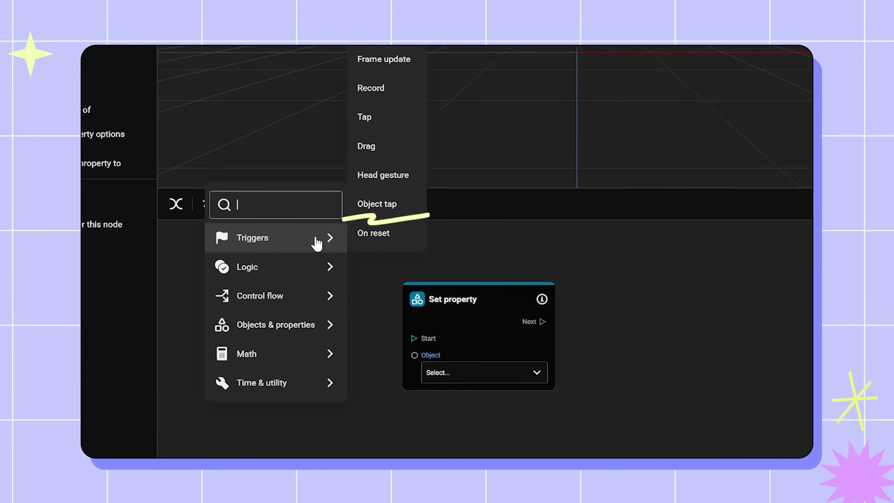
{"action": "left_click", "coordinate": [405, 208]}
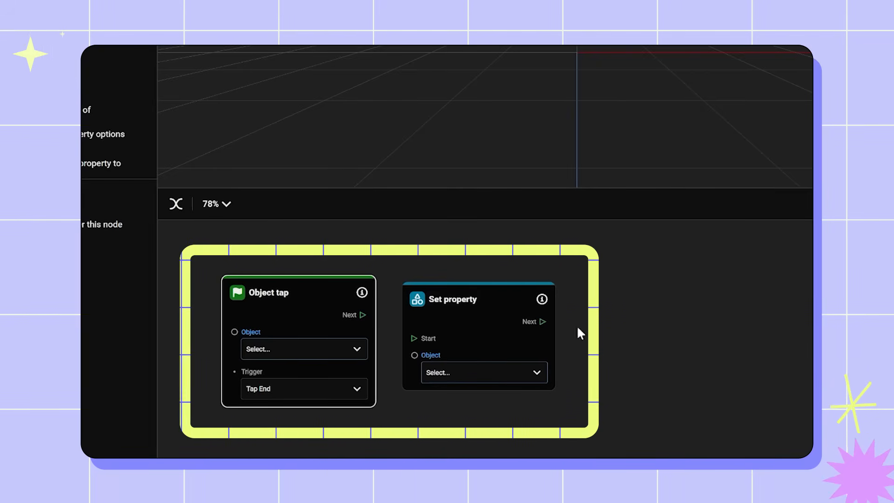
Reposition the Set property and Object tap nodes on the canvas to leave more space between them
{"action": "left_click_drag", "start_coordinate": [493, 320], "coordinate": [495, 330]}
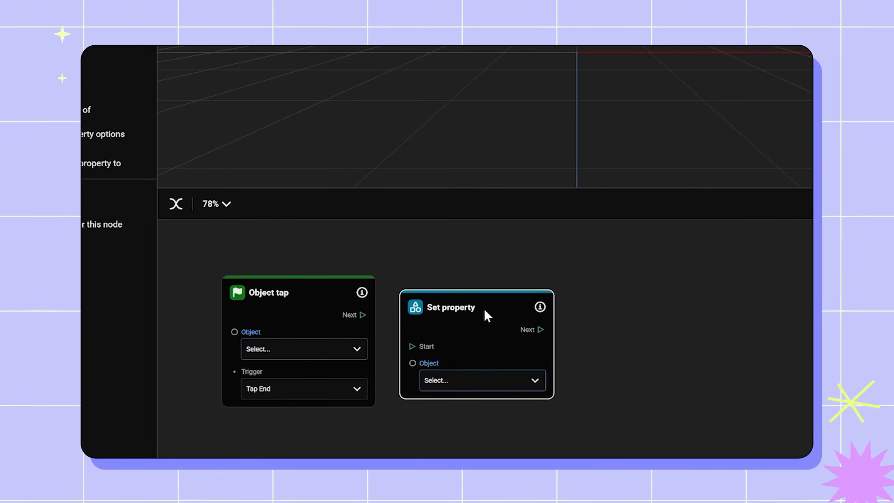
{"action": "left_click_drag", "start_coordinate": [333, 335], "coordinate": [313, 316]}
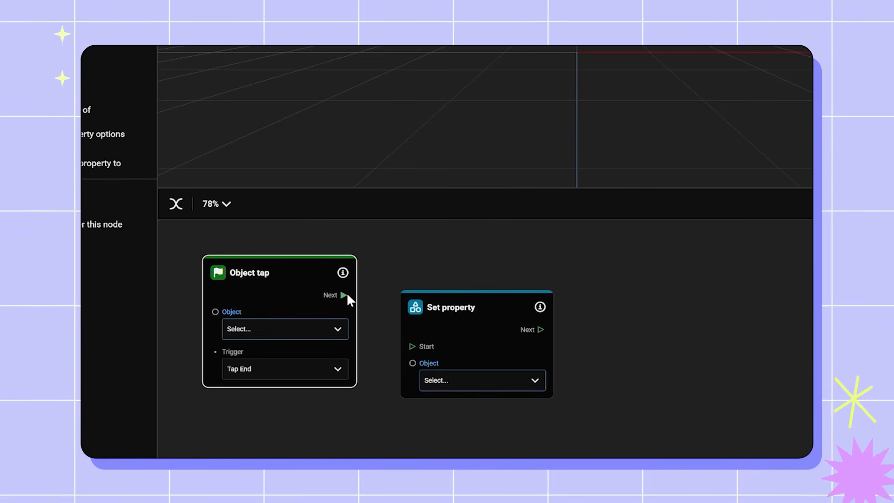
View the Object tap node's description and connect its Next output to the Set property node's Start input
{"action": "left_click", "coordinate": [344, 274]}
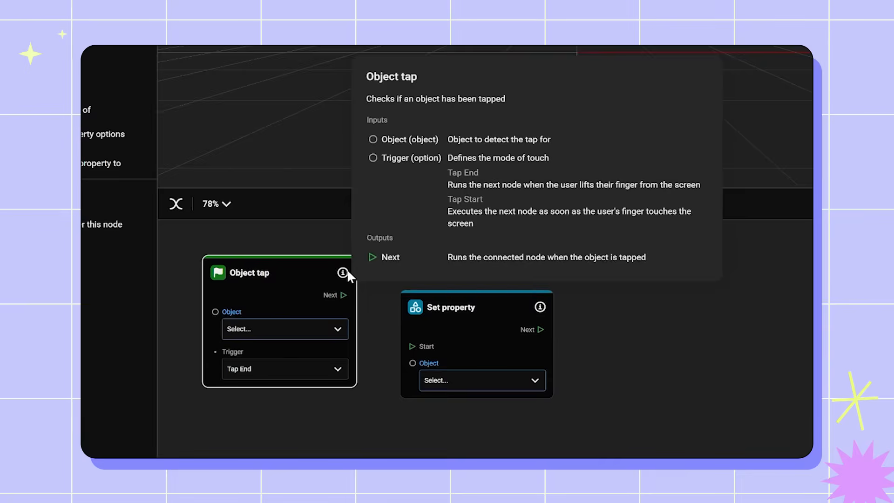
{"action": "left_click", "coordinate": [355, 313]}
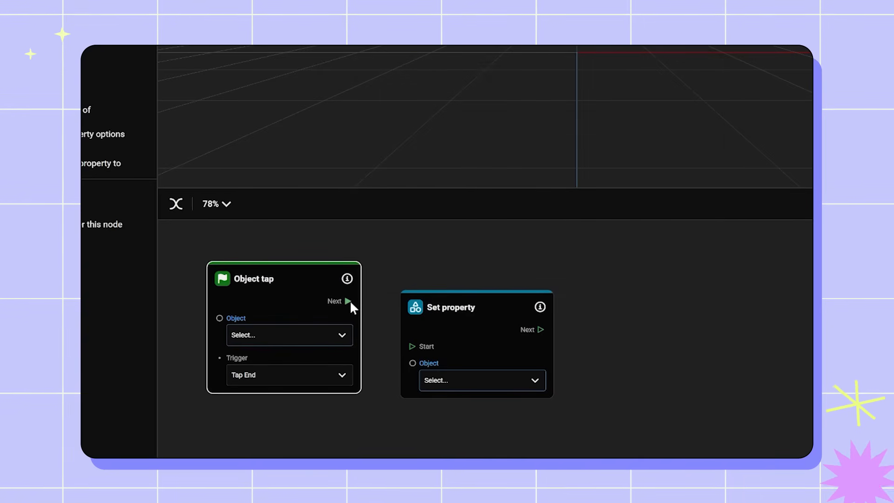
{"action": "left_click_drag", "start_coordinate": [350, 300], "coordinate": [459, 310]}
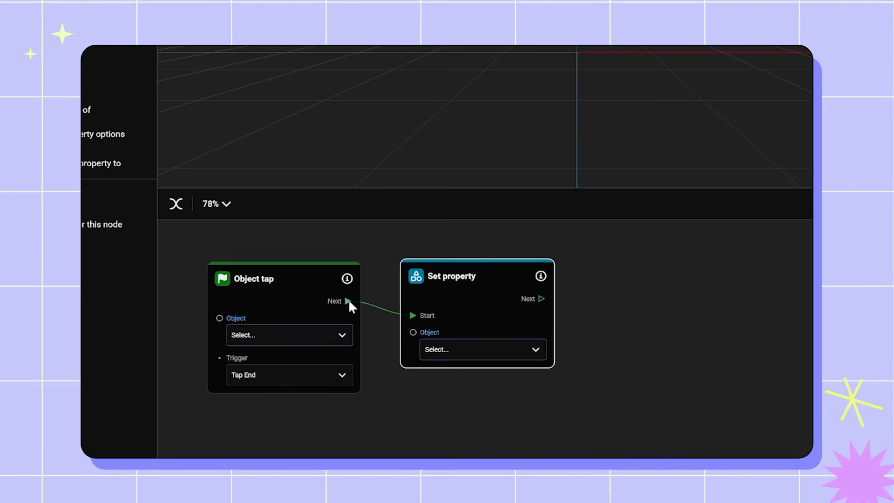
Try to connect the Object tap node's Next output to the Set property node's Object input
{"action": "left_click_drag", "start_coordinate": [349, 300], "coordinate": [411, 334]}
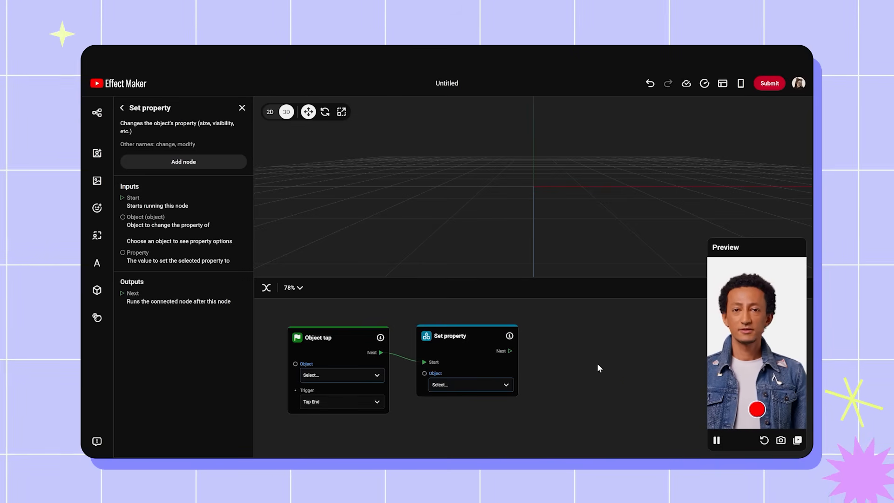
Add an image object to the scene's object list using the flashlight body asset
{"action": "left_click", "coordinate": [97, 112]}
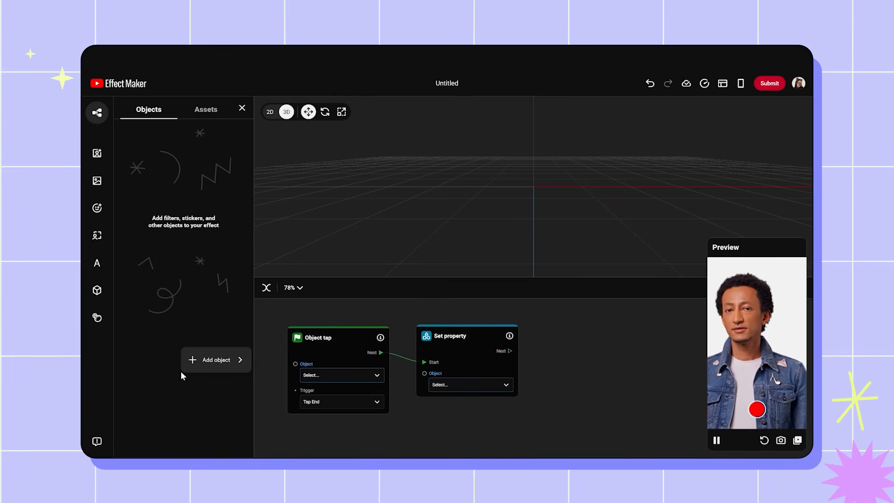
{"action": "left_click", "coordinate": [188, 369]}
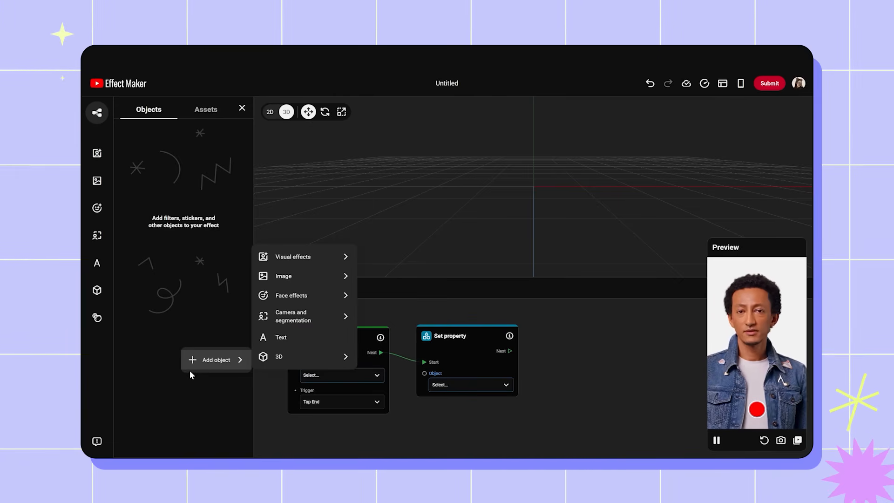
{"action": "mouse_move", "coordinate": [303, 276]}
{"action": "mouse_move", "coordinate": [398, 217]}
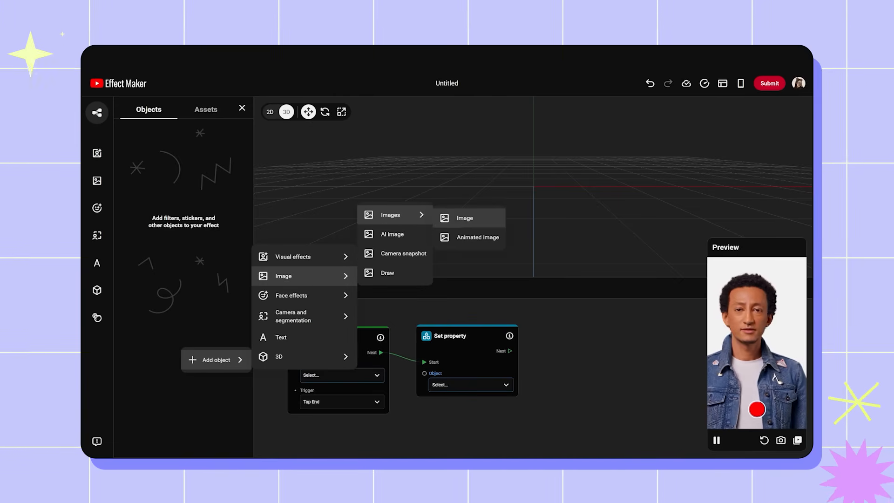
{"action": "left_click", "coordinate": [465, 218]}
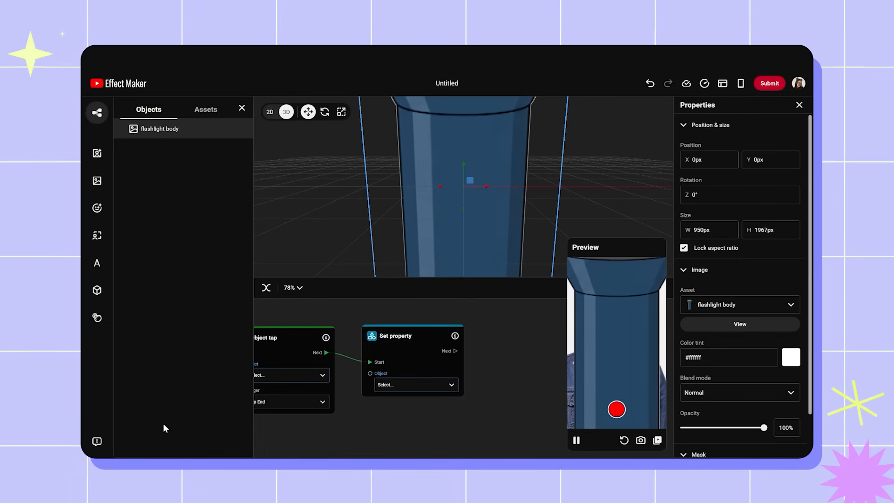
Add a second image object to the scene using the existing light asset
{"action": "mouse_move", "coordinate": [163, 419]}
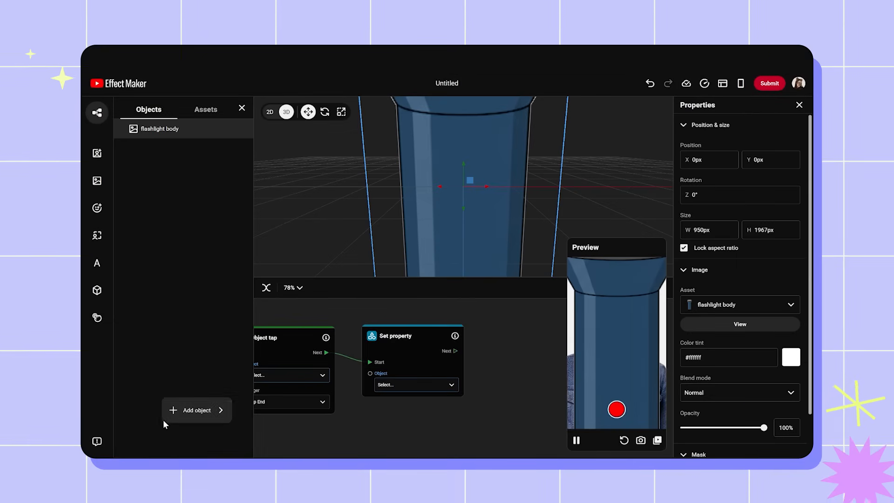
{"action": "left_click", "coordinate": [193, 409]}
{"action": "mouse_move", "coordinate": [325, 328]}
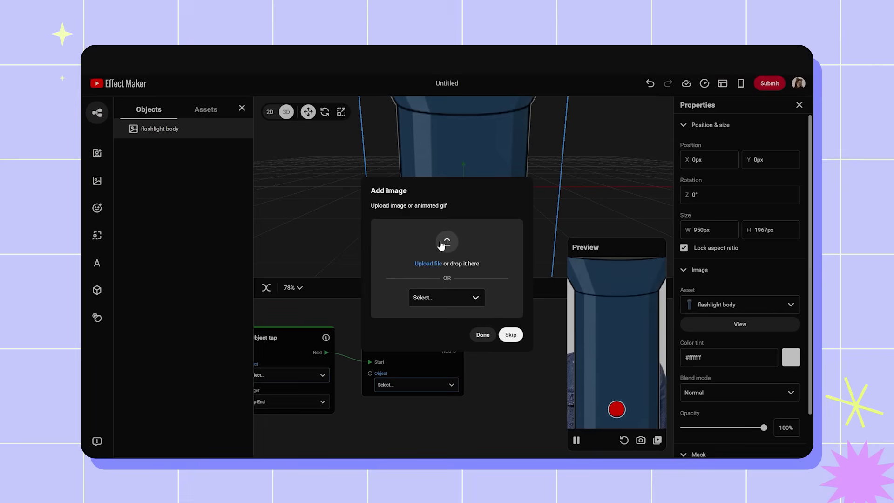
{"action": "left_click", "coordinate": [435, 295]}
{"action": "left_click", "coordinate": [451, 332]}
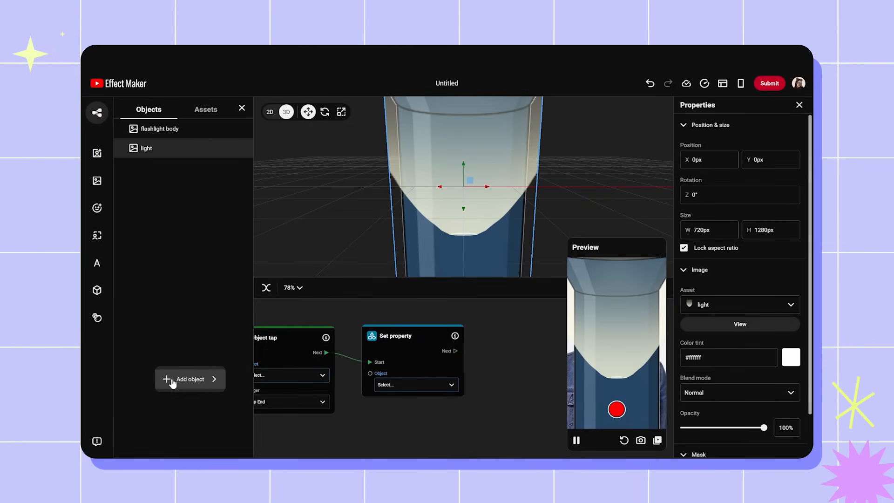
Add a third image object to the scene using the existing power button asset
{"action": "left_click", "coordinate": [179, 379]}
{"action": "mouse_move", "coordinate": [279, 295]}
{"action": "mouse_move", "coordinate": [373, 235]}
{"action": "left_click", "coordinate": [433, 239]}
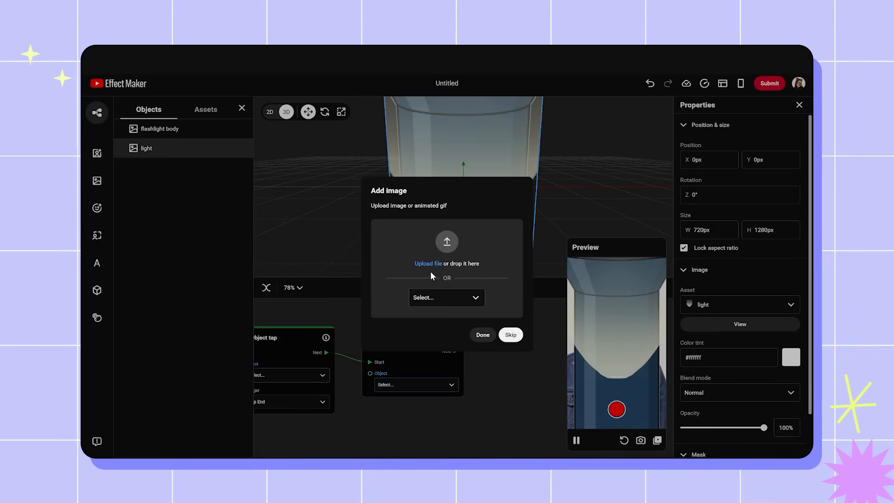
{"action": "left_click", "coordinate": [428, 295]}
{"action": "left_click", "coordinate": [446, 349]}
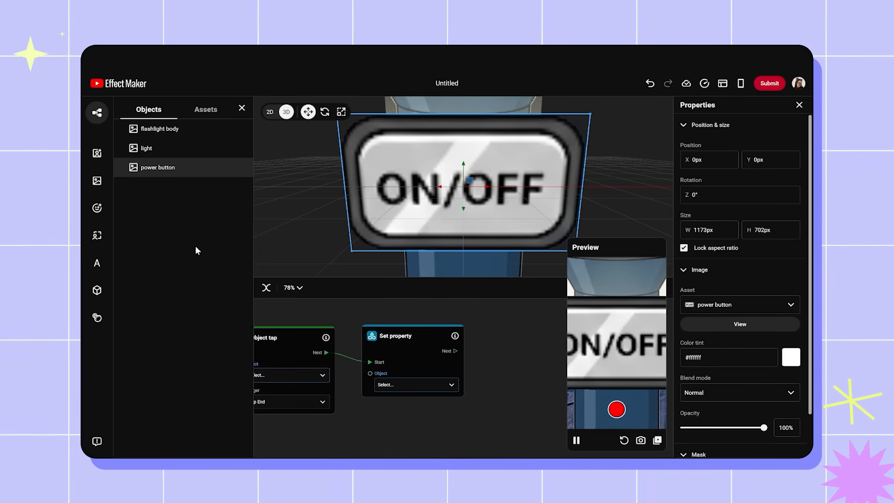
Rename the light object as flash light ray
{"action": "left_click", "coordinate": [197, 148]}
{"action": "right_click", "coordinate": [196, 149]}
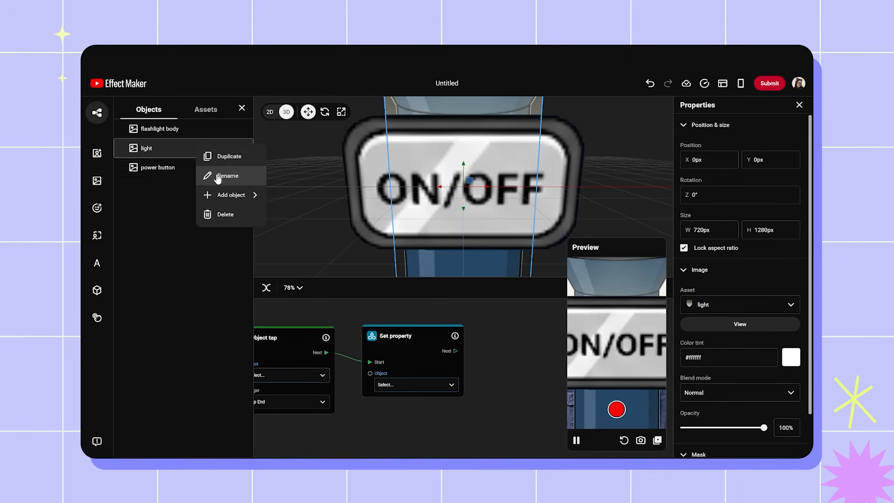
{"action": "left_click", "coordinate": [218, 177]}
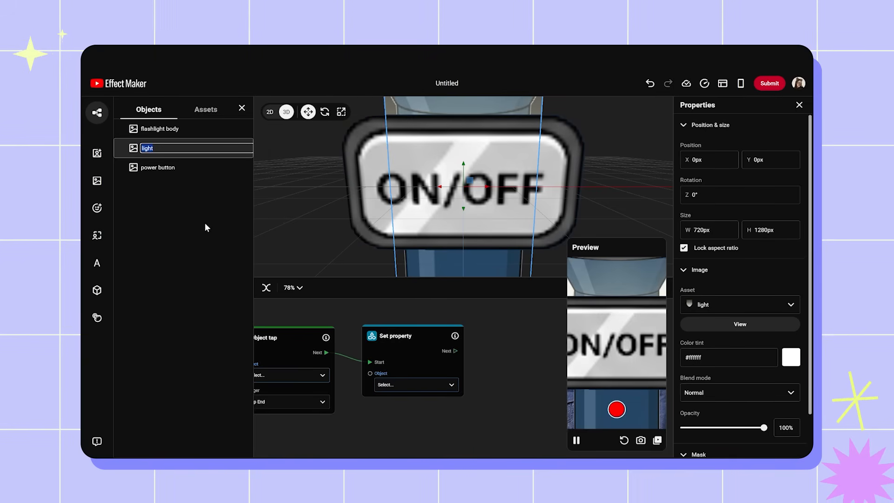
{"action": "type", "text": "flash ligh"}
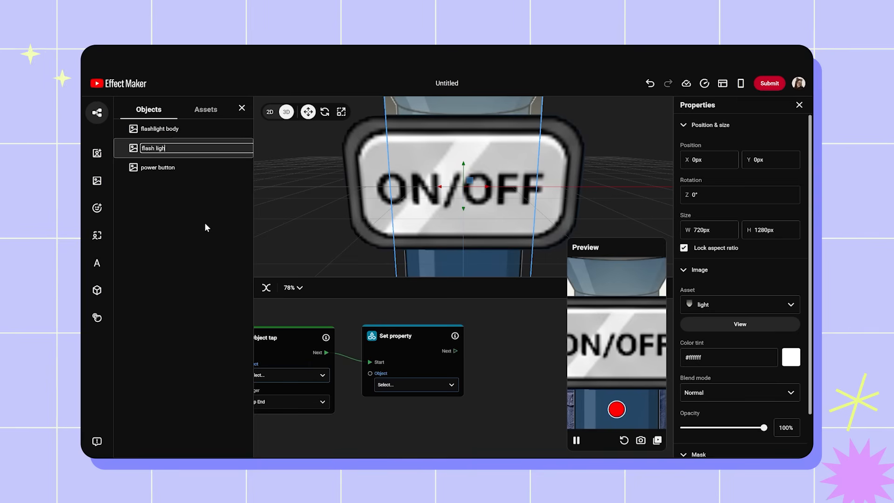
{"action": "type", "text": "t ray"}
{"action": "key", "text": "Return"}
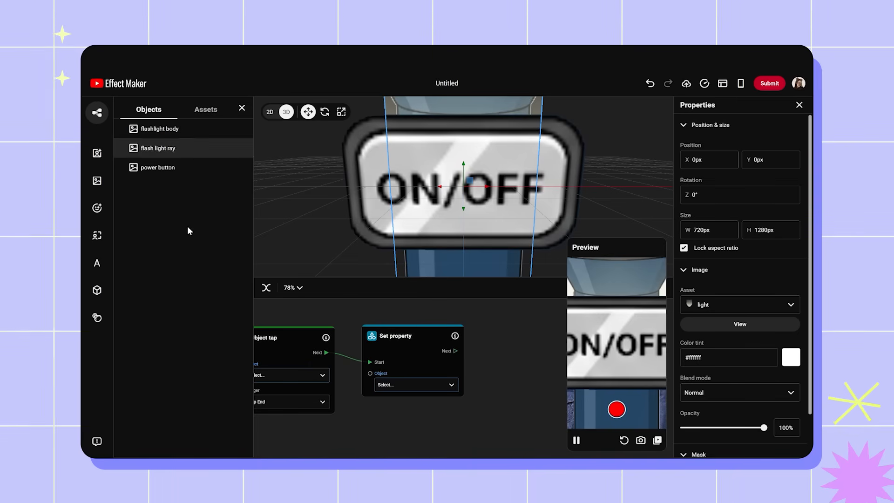
Set the flashlight body's Y position to -260px, unlock its aspect ratio and change its width and height
{"action": "left_click", "coordinate": [159, 129]}
{"action": "left_click", "coordinate": [765, 159]}
{"action": "type", "text": "-260"}
{"action": "left_click", "coordinate": [689, 228]}
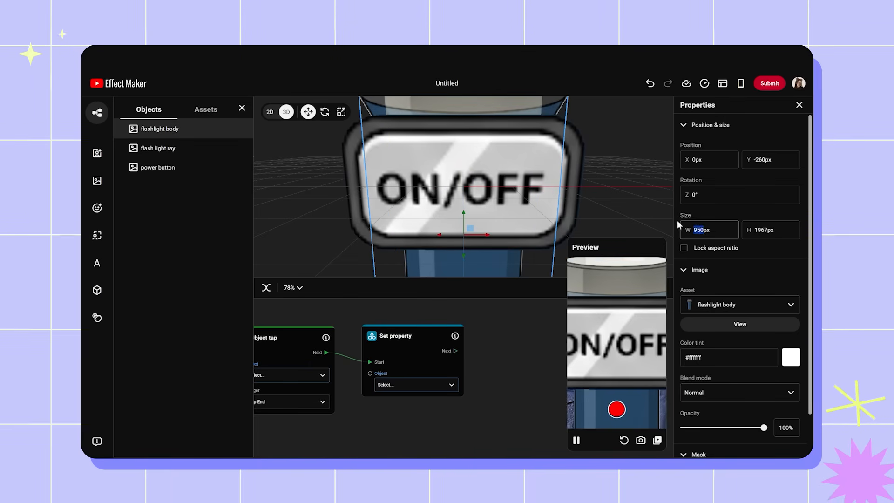
{"action": "type", "text": "720"}
{"action": "key", "text": "Tab"}
{"action": "type", "text": "1280"}
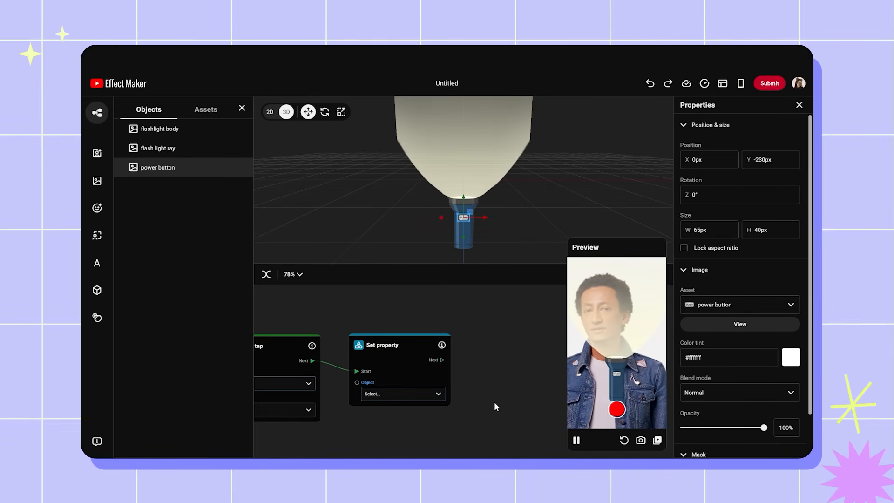
Choose power button as the object of the Object tap trigger node
{"action": "left_click_drag", "start_coordinate": [518, 396], "coordinate": [559, 376]}
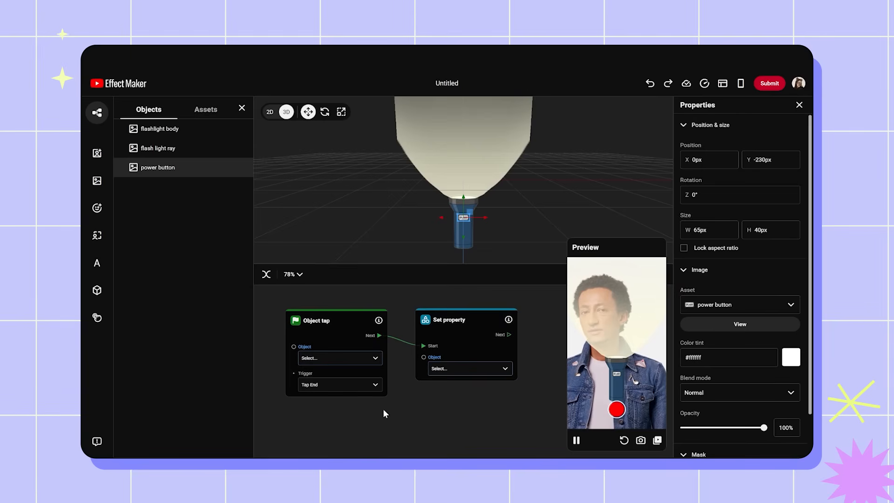
{"action": "left_click", "coordinate": [344, 357]}
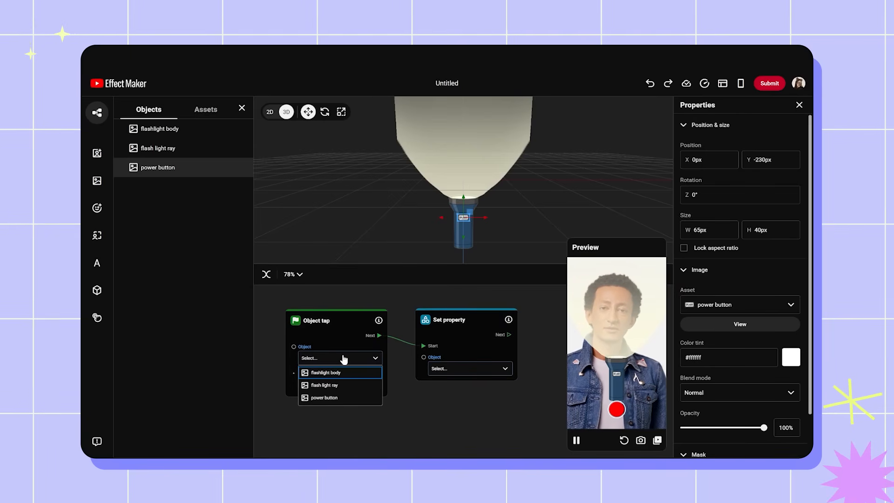
{"action": "left_click", "coordinate": [347, 398]}
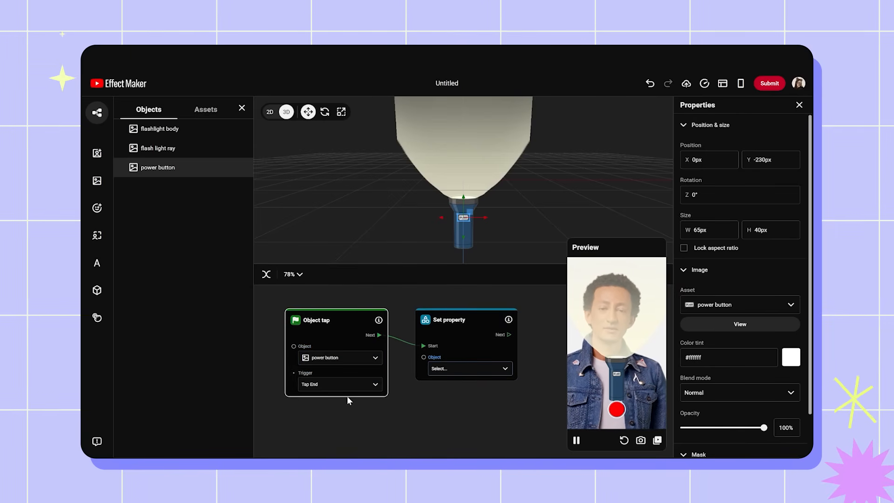
{"action": "left_click", "coordinate": [462, 411]}
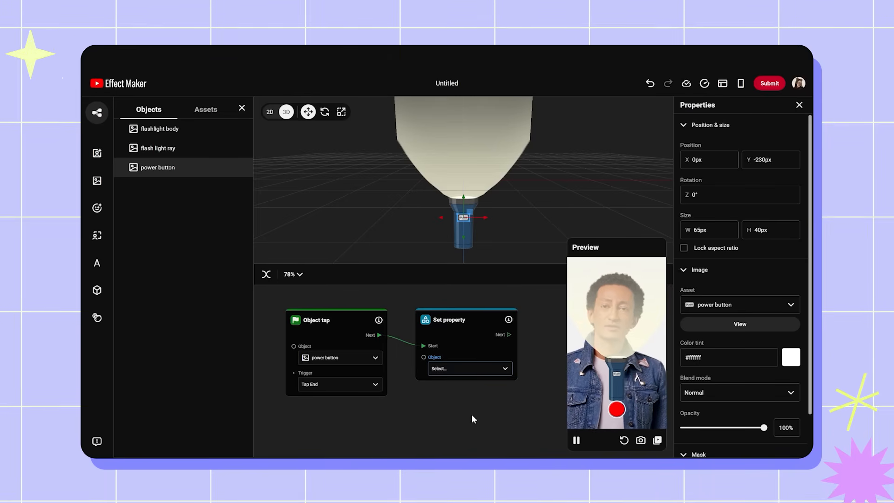
Choose flash light ray as the Set property node's object and Visible as the property to set
{"action": "left_click", "coordinate": [484, 370]}
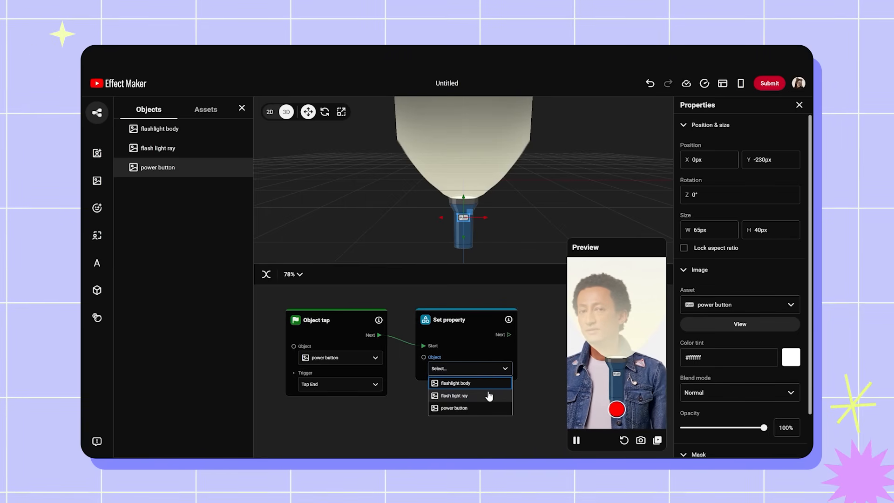
{"action": "left_click", "coordinate": [489, 396]}
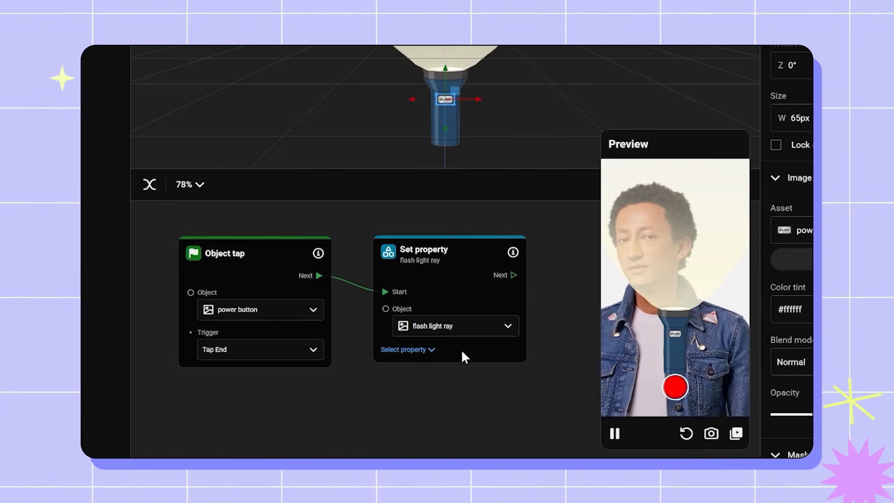
{"action": "left_click", "coordinate": [431, 350]}
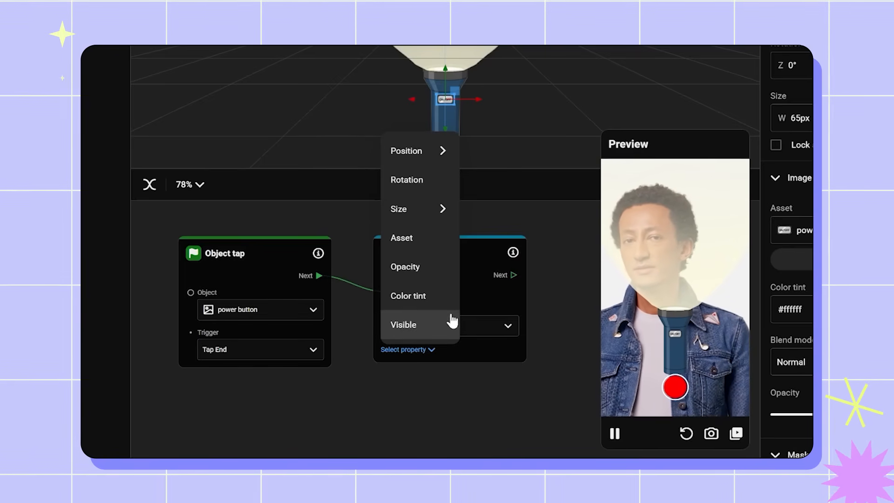
{"action": "left_click", "coordinate": [444, 328]}
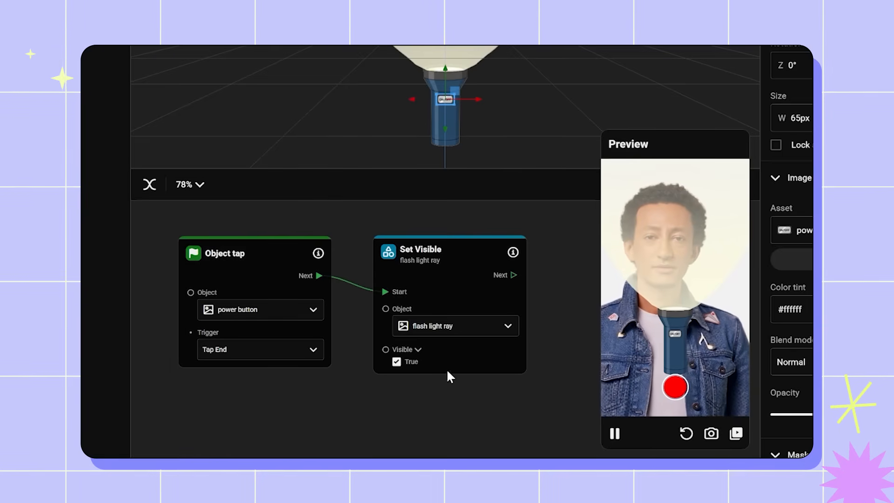
Set the Visible value of the flash light ray node to False and test the power button in the preview
{"action": "left_click_drag", "start_coordinate": [441, 276], "coordinate": [434, 276]}
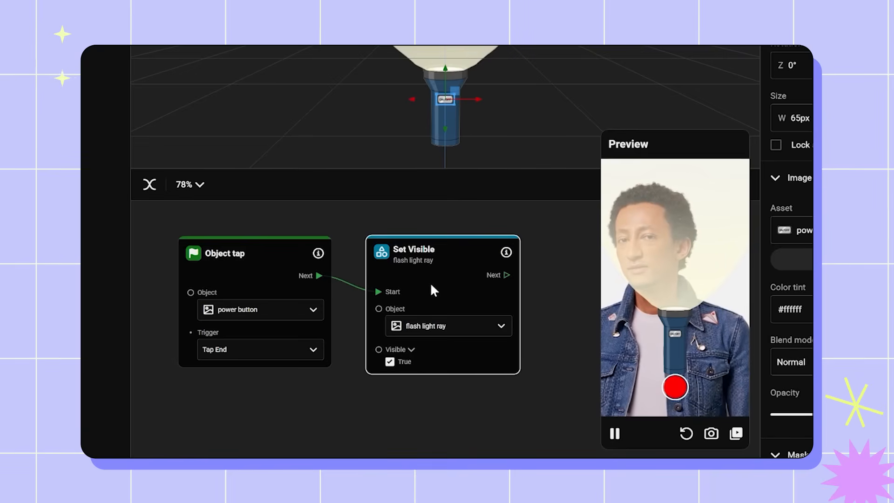
{"action": "left_click", "coordinate": [393, 362]}
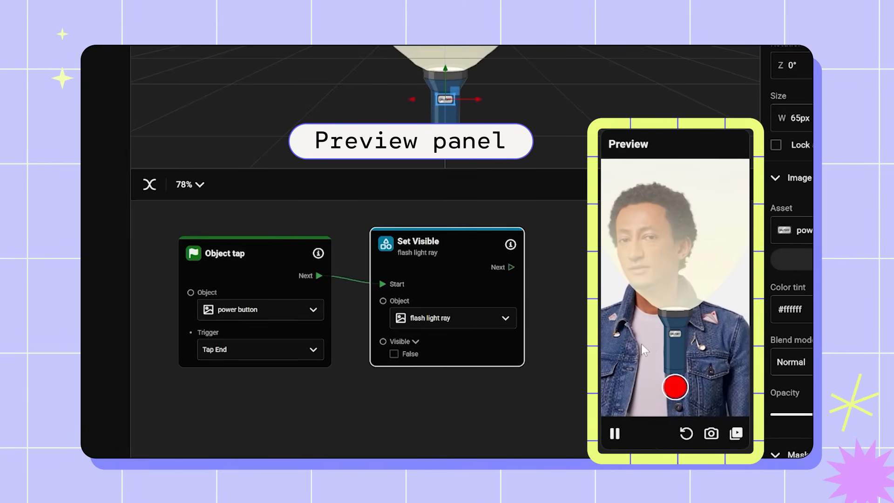
{"action": "left_click", "coordinate": [677, 331]}
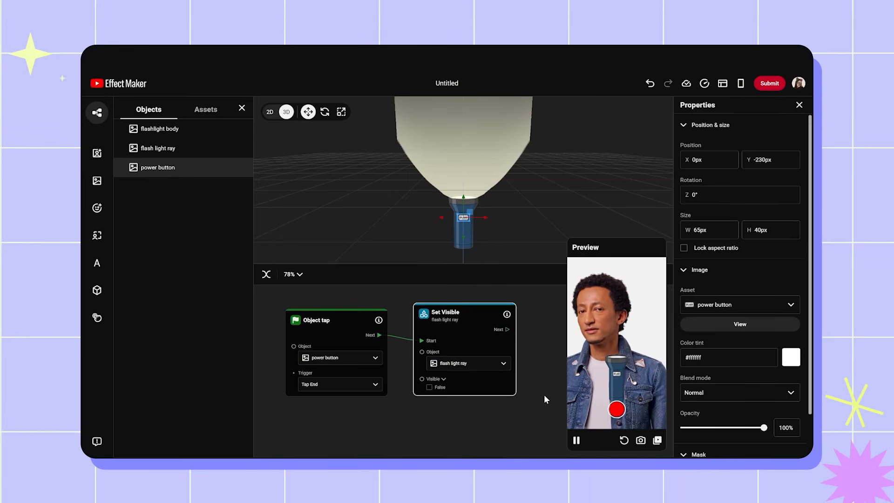
Add an If control flow node and place it below the Object tap node in an enlarged scripting area
{"action": "right_click", "coordinate": [300, 418]}
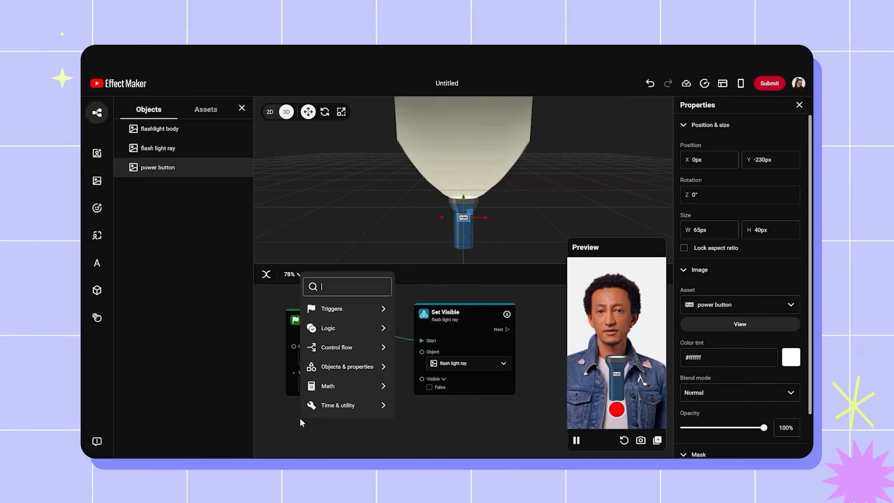
{"action": "mouse_move", "coordinate": [385, 355]}
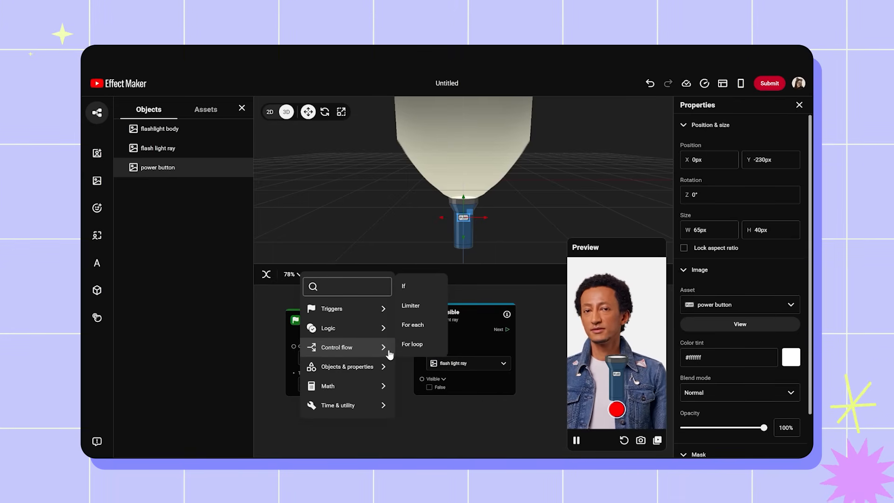
{"action": "left_click", "coordinate": [422, 286]}
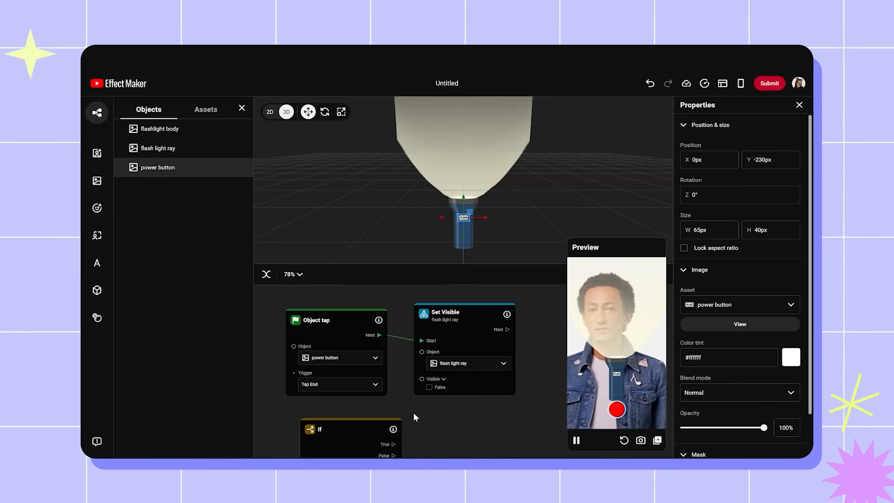
{"action": "left_click_drag", "start_coordinate": [383, 263], "coordinate": [397, 198]}
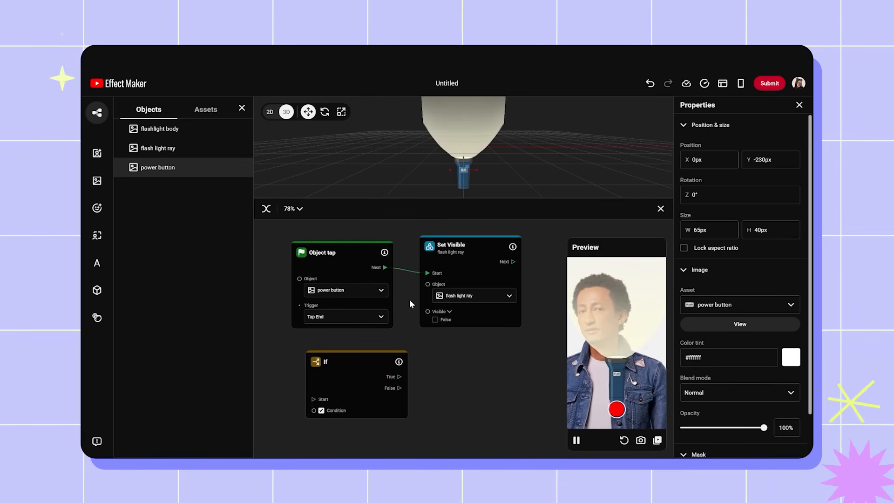
{"action": "left_click_drag", "start_coordinate": [410, 300], "coordinate": [430, 311]}
{"action": "left_click_drag", "start_coordinate": [378, 395], "coordinate": [341, 383]}
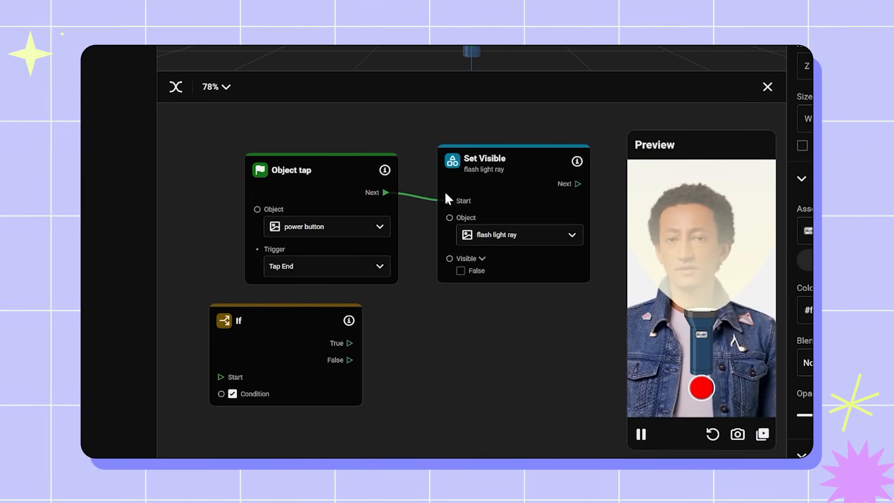
Reroute the Object tap node's Next output to the If node's Start and move the two nodes farther apart
{"action": "left_click_drag", "start_coordinate": [385, 191], "coordinate": [403, 223]}
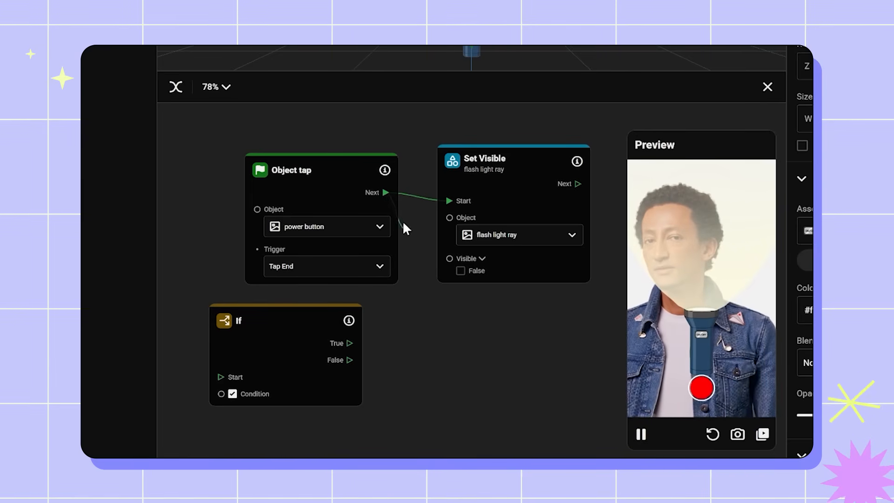
{"action": "left_click_drag", "start_coordinate": [416, 266], "coordinate": [317, 321]}
{"action": "left_click_drag", "start_coordinate": [219, 355], "coordinate": [472, 361]}
{"action": "left_click", "coordinate": [256, 354]}
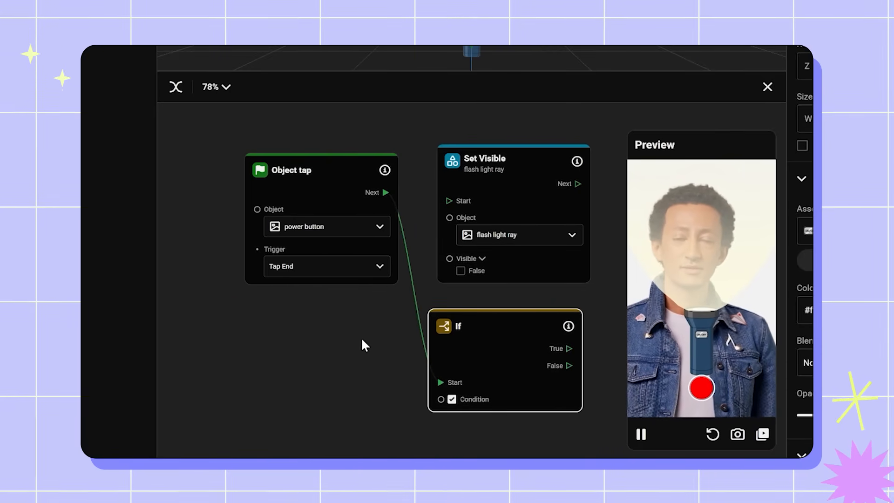
{"action": "left_click_drag", "start_coordinate": [338, 173], "coordinate": [282, 169]}
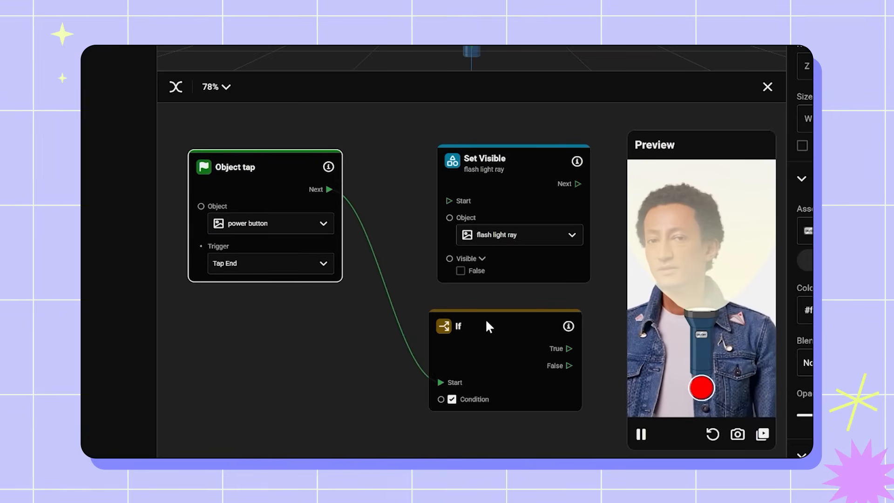
Connect the If node's True output to the Set Visible node's Start and test the power button in the preview
{"action": "left_click_drag", "start_coordinate": [486, 321], "coordinate": [378, 324]}
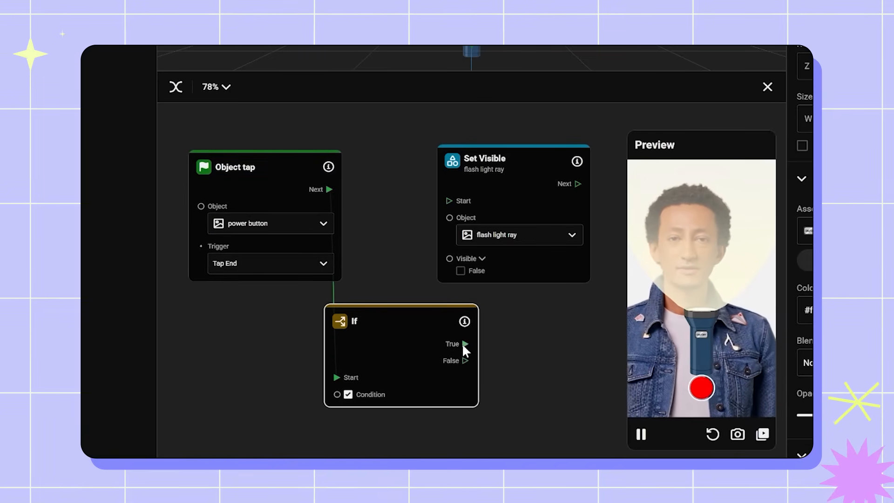
{"action": "left_click_drag", "start_coordinate": [465, 344], "coordinate": [518, 253]}
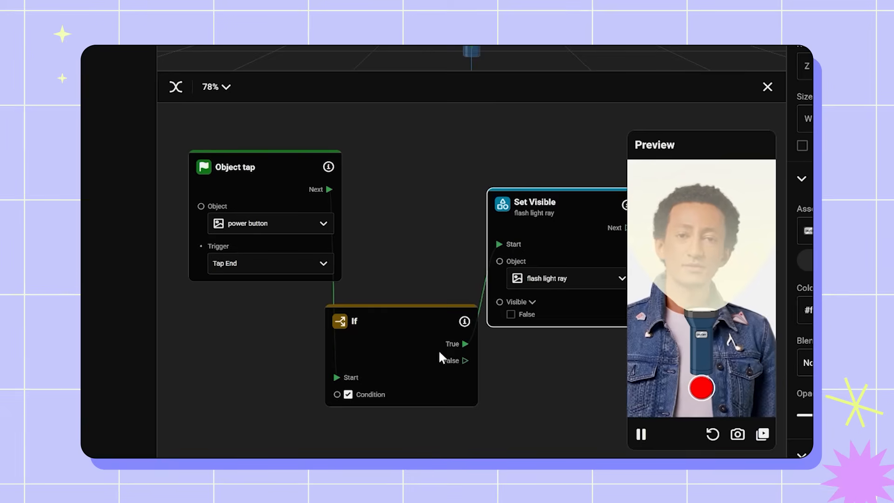
{"action": "left_click_drag", "start_coordinate": [441, 358], "coordinate": [440, 307]}
{"action": "left_click_drag", "start_coordinate": [293, 203], "coordinate": [266, 235]}
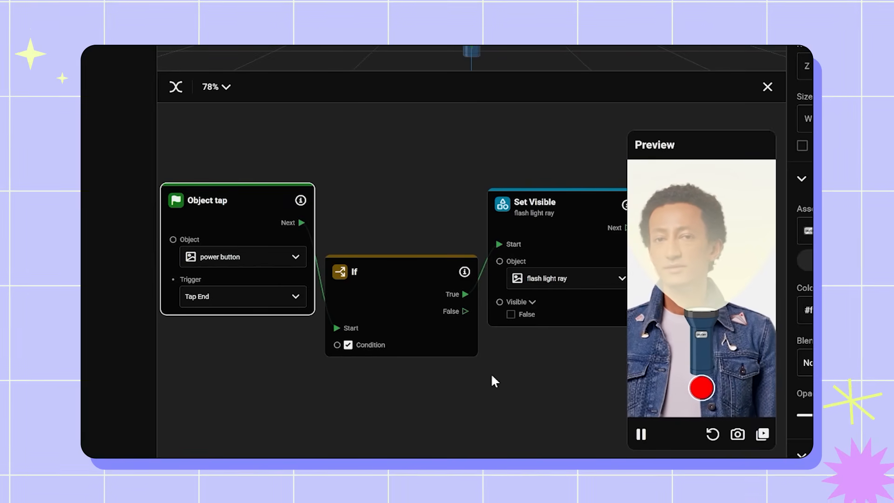
{"action": "left_click", "coordinate": [701, 332]}
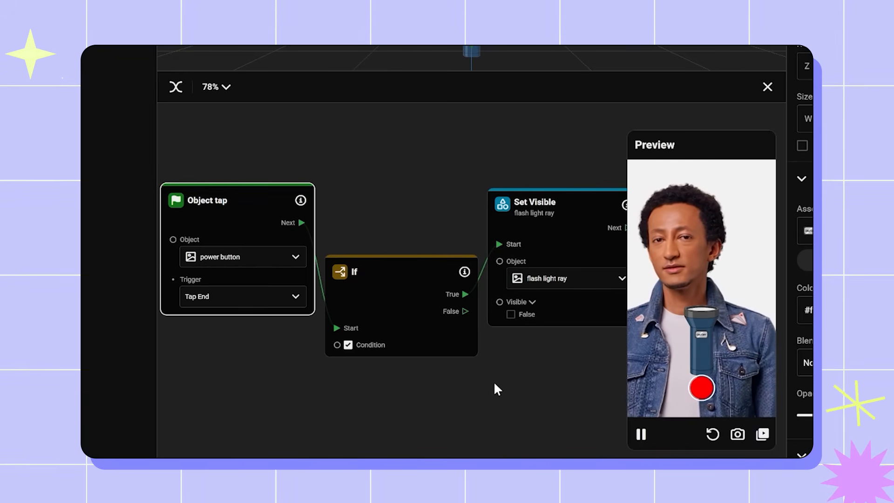
Add a Get property node and place it below the Object tap node
{"action": "right_click", "coordinate": [209, 389]}
{"action": "mouse_move", "coordinate": [299, 314]}
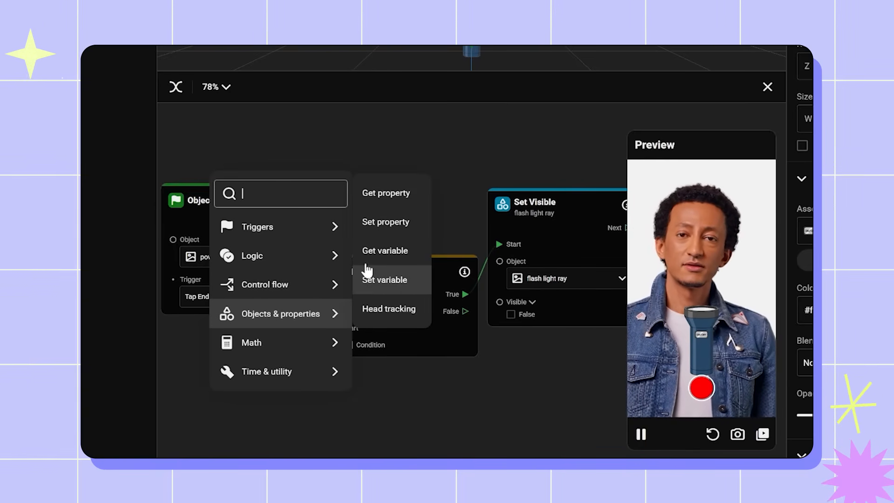
{"action": "left_click", "coordinate": [368, 193]}
{"action": "left_click_drag", "start_coordinate": [311, 349], "coordinate": [339, 321]}
{"action": "left_click_drag", "start_coordinate": [325, 382], "coordinate": [273, 366]}
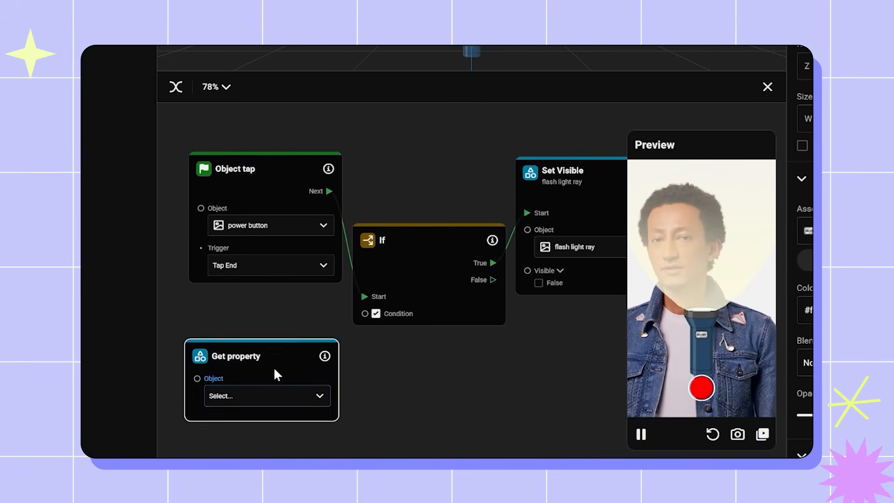
Set the Get property node to flash light ray's Visible property and connect its output to the If node's Condition
{"action": "left_click", "coordinate": [289, 395]}
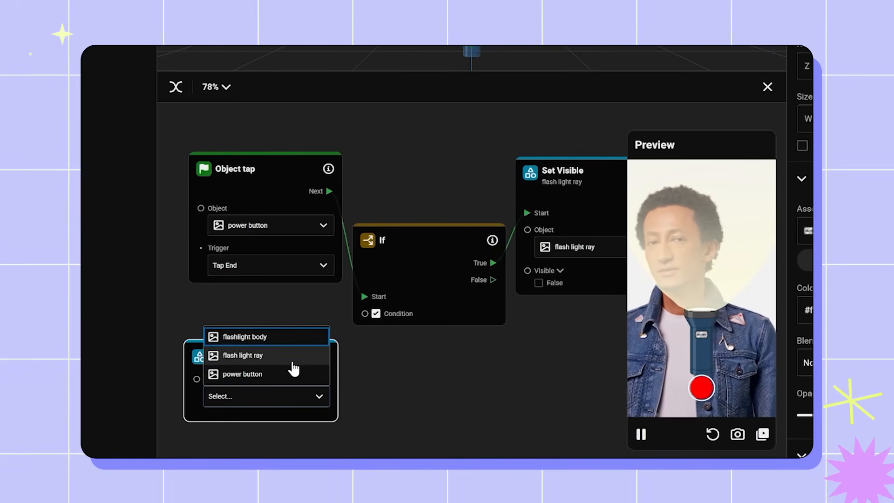
{"action": "left_click", "coordinate": [293, 359]}
{"action": "left_click_drag", "start_coordinate": [289, 366], "coordinate": [281, 349]}
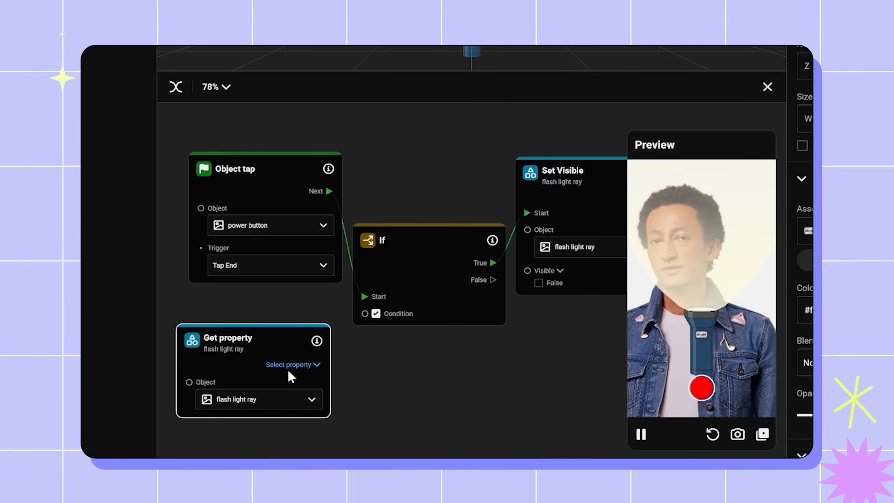
{"action": "left_click", "coordinate": [289, 365]}
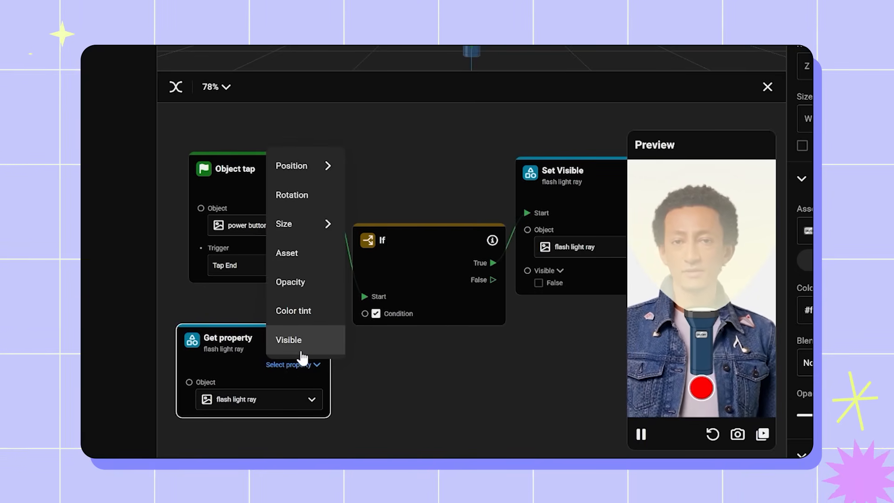
{"action": "left_click", "coordinate": [300, 352]}
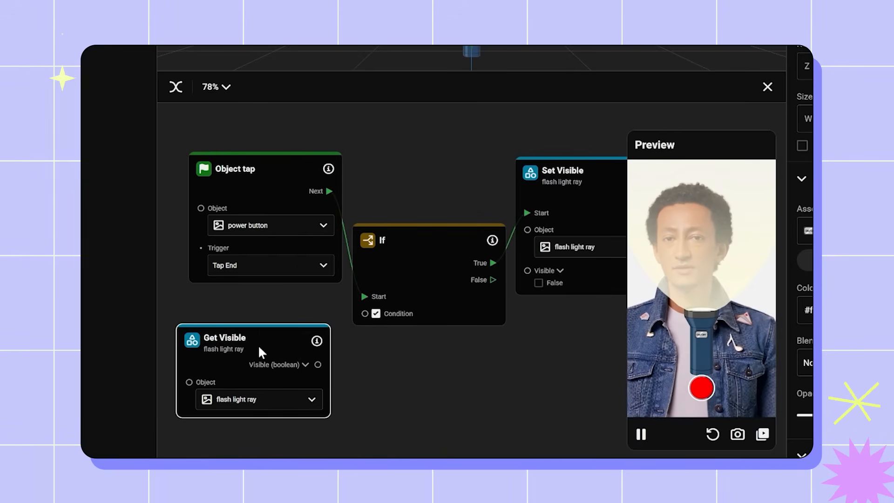
{"action": "left_click_drag", "start_coordinate": [285, 333], "coordinate": [283, 314]}
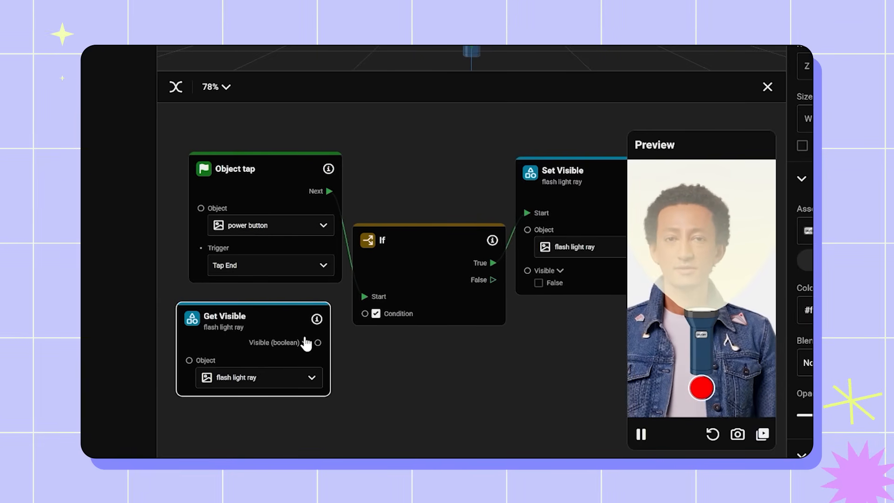
{"action": "left_click_drag", "start_coordinate": [365, 314], "coordinate": [317, 339]}
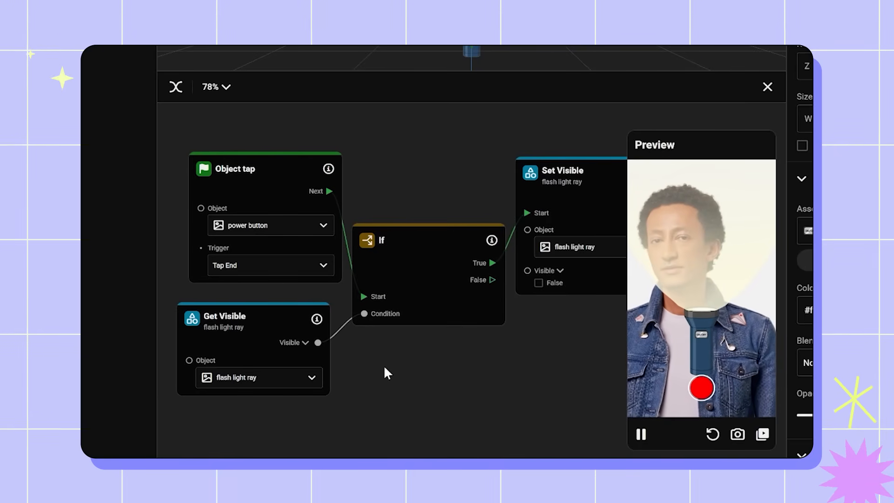
Duplicate the Set Visible node and place the copy directly below the original
{"action": "left_click_drag", "start_coordinate": [430, 372], "coordinate": [402, 378]}
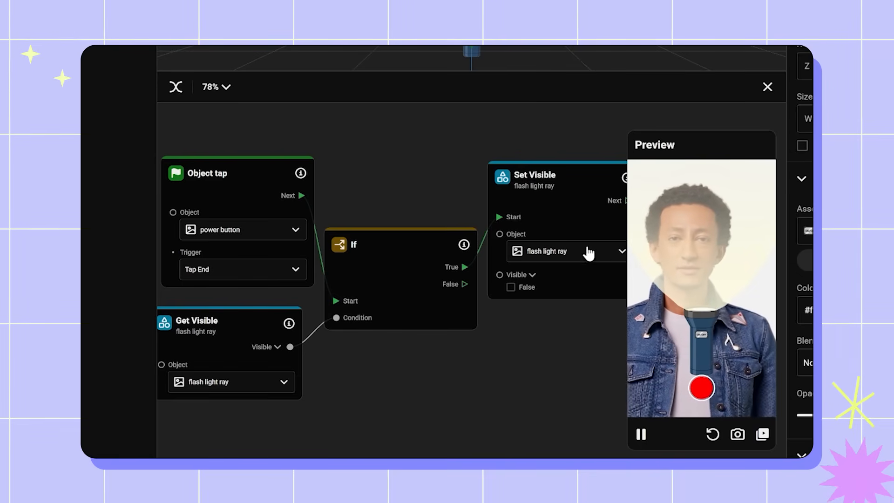
{"action": "left_click", "coordinate": [590, 197]}
{"action": "left_click_drag", "start_coordinate": [590, 197], "coordinate": [591, 191]}
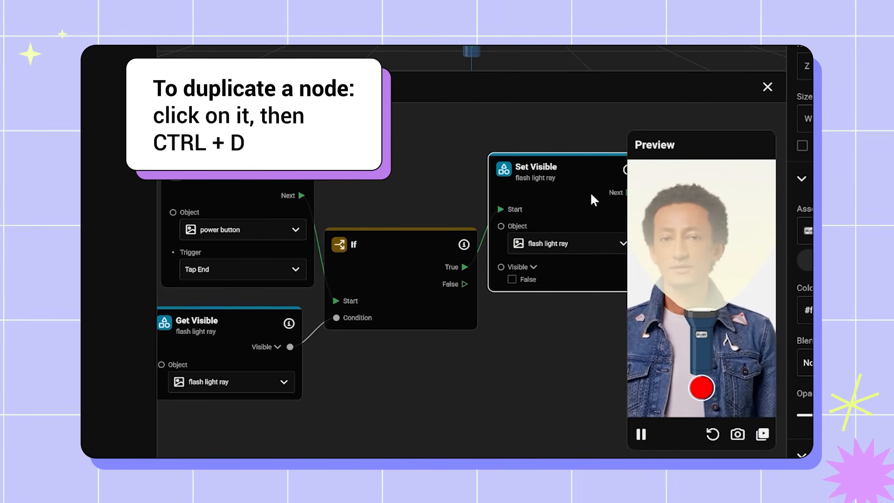
{"action": "key", "text": "ctrl+d"}
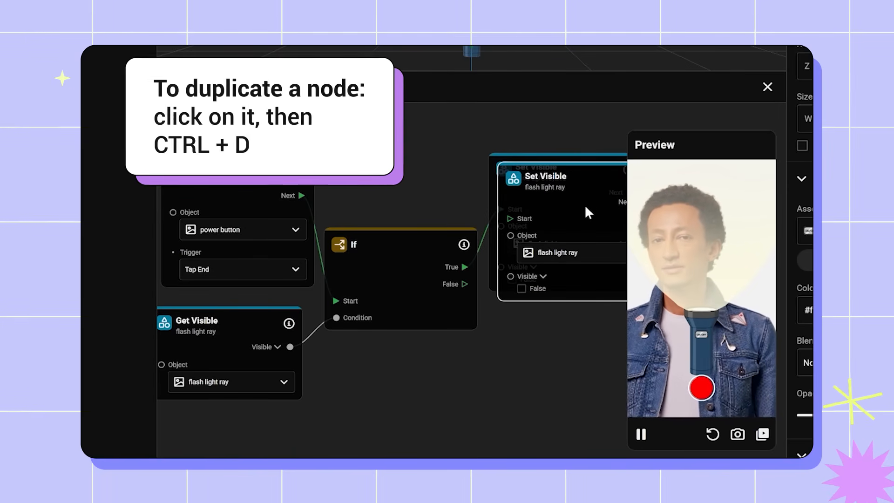
{"action": "left_click_drag", "start_coordinate": [585, 218], "coordinate": [570, 358]}
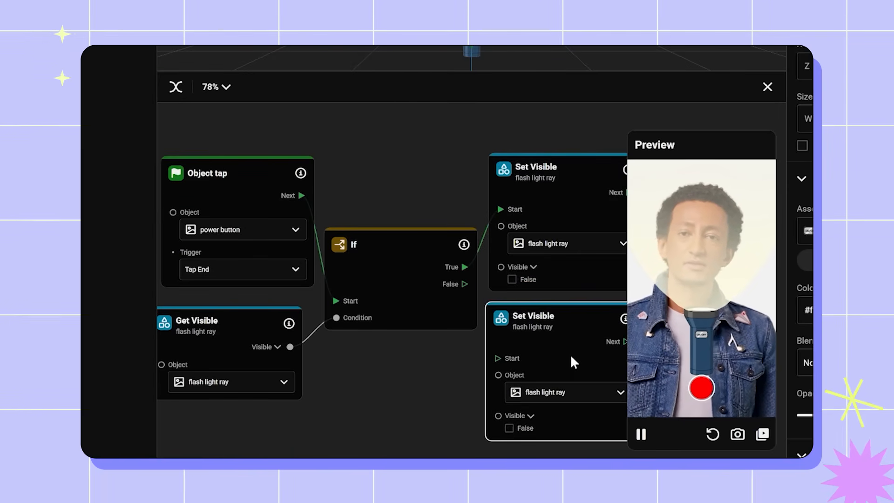
Set the duplicated Set Visible node's Visible value to True and connect the If node's False output to its Start
{"action": "left_click_drag", "start_coordinate": [427, 371], "coordinate": [388, 365]}
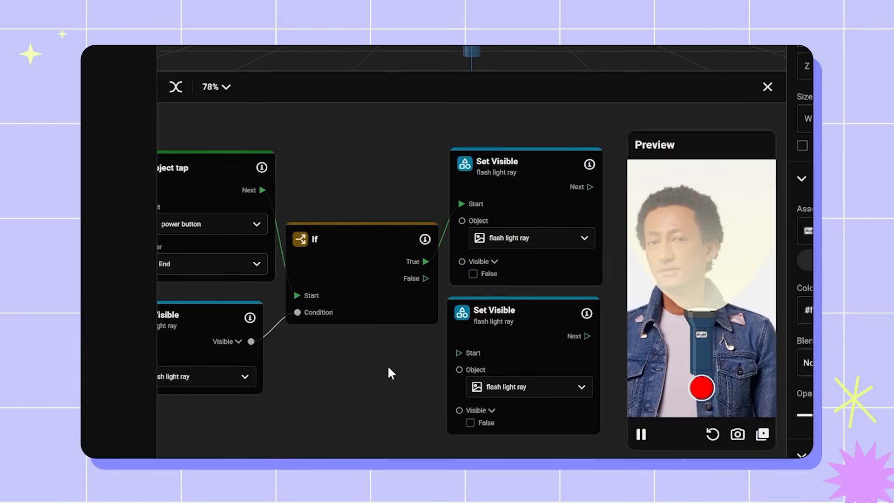
{"action": "left_click", "coordinate": [470, 423]}
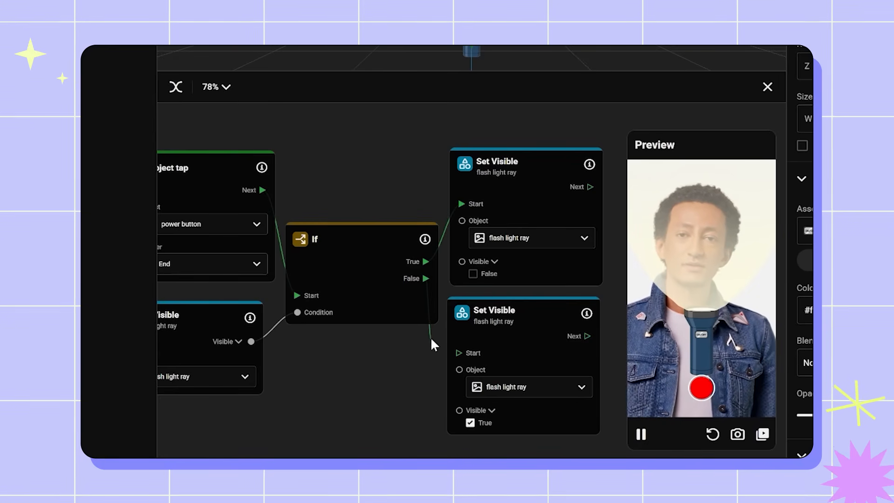
{"action": "left_click_drag", "start_coordinate": [446, 347], "coordinate": [457, 353]}
Tap the power button repeatedly in the preview to test switching the light ray off and on
{"action": "left_click_drag", "start_coordinate": [414, 365], "coordinate": [432, 359]}
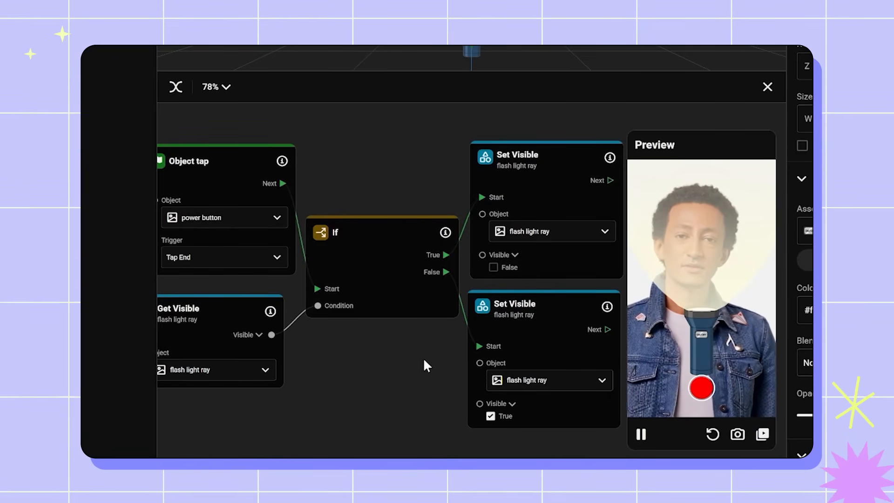
{"action": "left_click", "coordinate": [701, 337]}
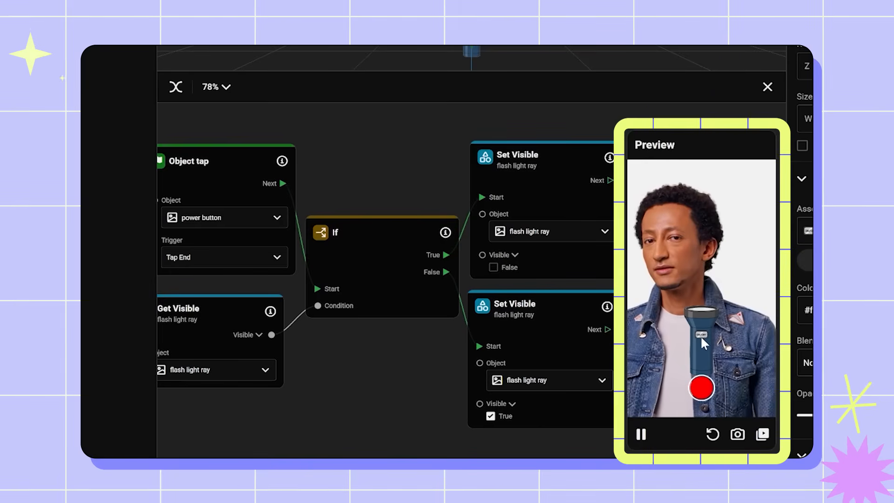
{"action": "left_click", "coordinate": [701, 336]}
{"action": "left_click", "coordinate": [701, 337]}
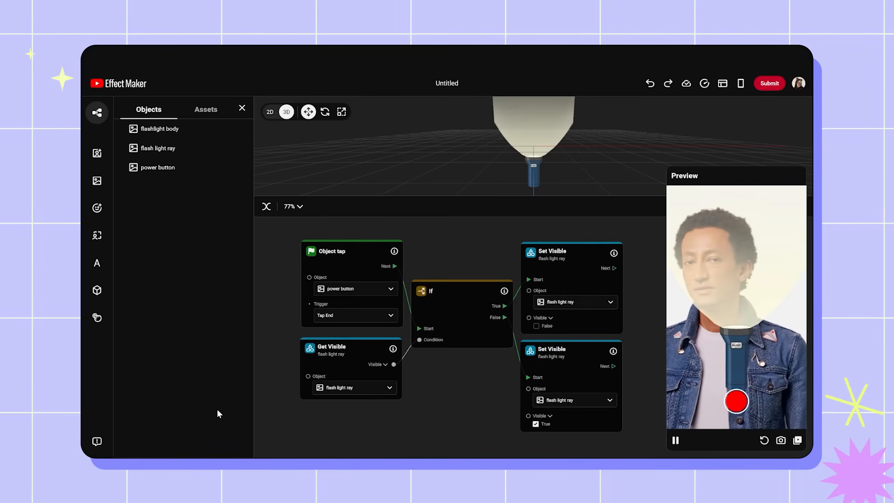
Add a new image object that uses the existing pink button asset
{"action": "right_click", "coordinate": [162, 426]}
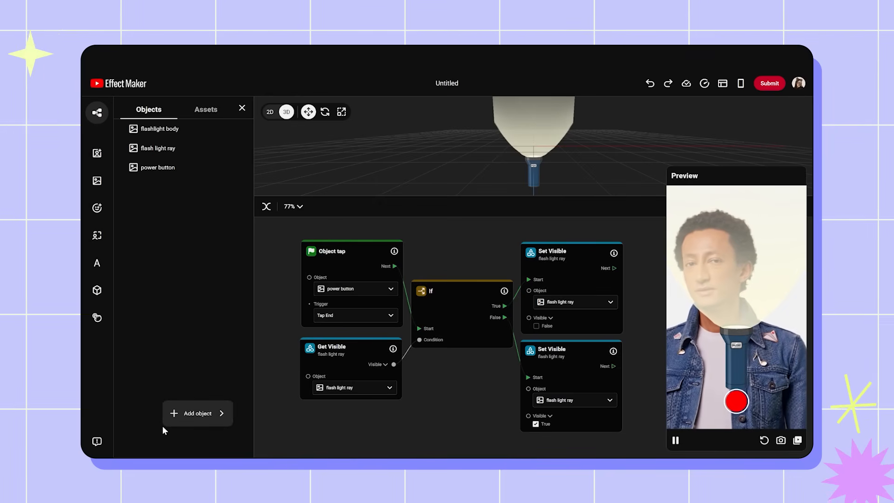
{"action": "mouse_move", "coordinate": [199, 408]}
{"action": "mouse_move", "coordinate": [289, 329]}
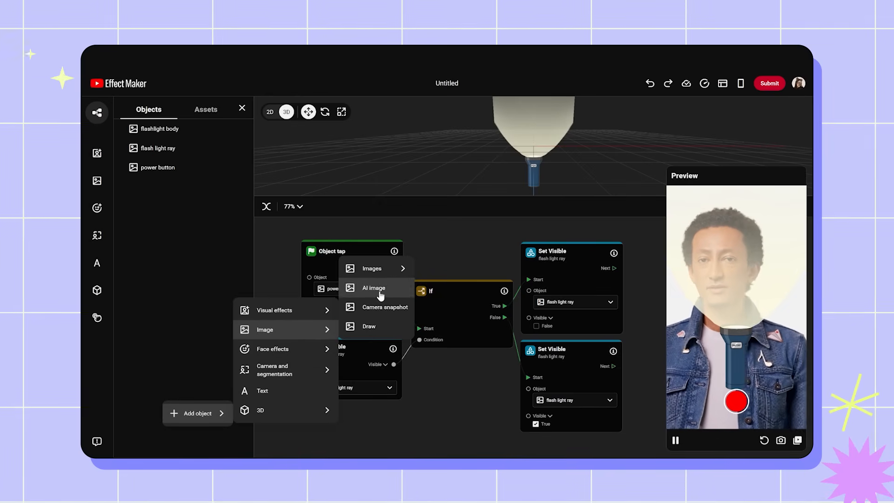
{"action": "mouse_move", "coordinate": [381, 268]}
{"action": "left_click", "coordinate": [437, 247]}
{"action": "left_click", "coordinate": [470, 297]}
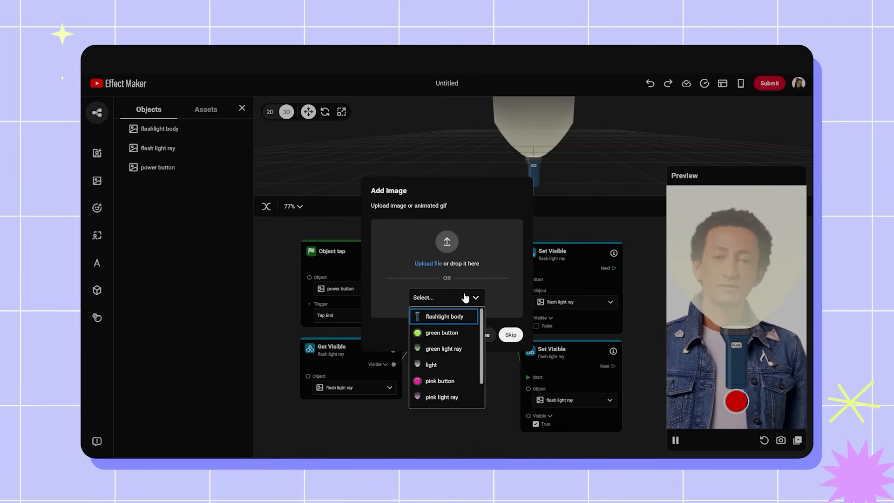
{"action": "left_click", "coordinate": [498, 379]}
{"action": "left_click", "coordinate": [510, 334]}
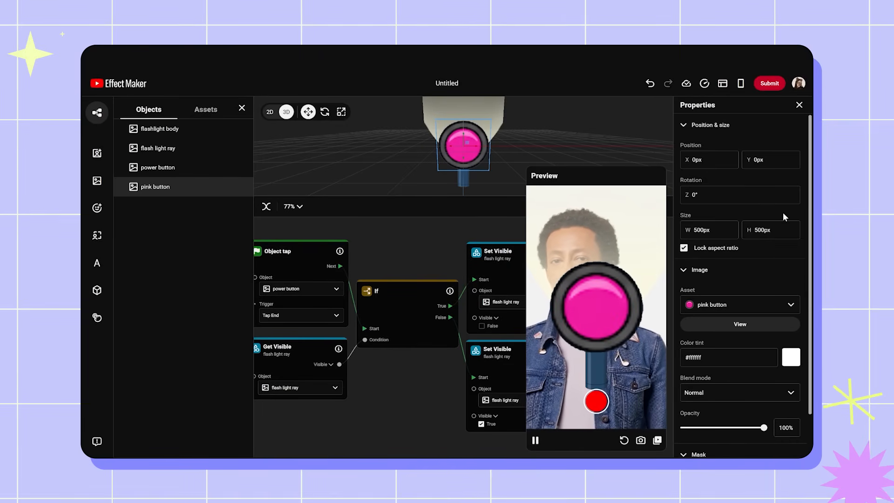
Set the pink button's Y position to -260 px and its height to 50 px with the aspect ratio locked
{"action": "type", "text": "-270"}
{"action": "left_click", "coordinate": [745, 230]}
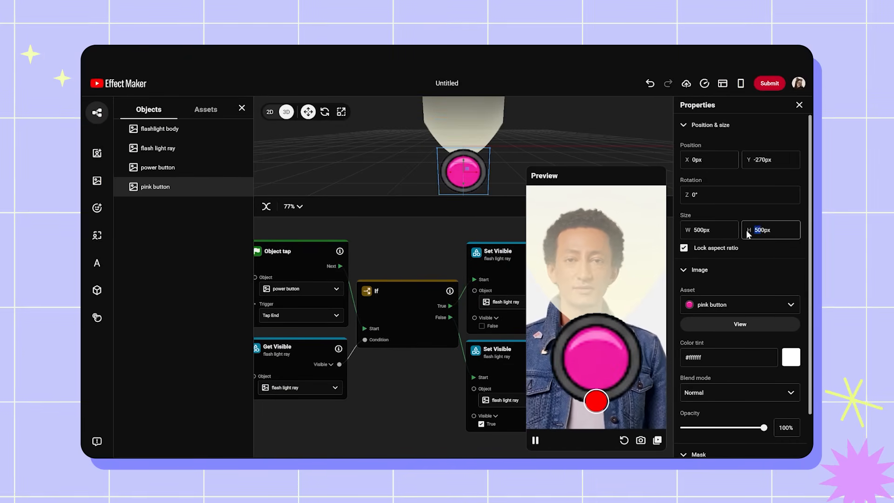
{"action": "type", "text": "50"}
{"action": "left_click", "coordinate": [759, 162]}
{"action": "type", "text": "6"}
{"action": "key", "text": "Return"}
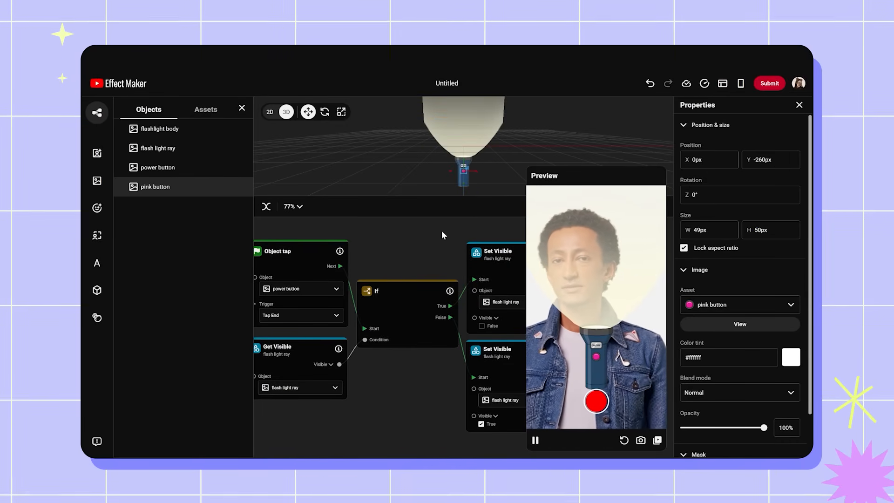
Add a second Object tap trigger node in an empty part of the scripting area
{"action": "scroll", "coordinate": [359, 243], "scroll_direction": "up", "scroll_amount": 2}
{"action": "scroll", "coordinate": [359, 242], "scroll_direction": "left", "scroll_amount": 2}
{"action": "scroll", "coordinate": [359, 243], "scroll_direction": "up", "scroll_amount": 5}
{"action": "scroll", "coordinate": [359, 243], "scroll_direction": "left", "scroll_amount": 1}
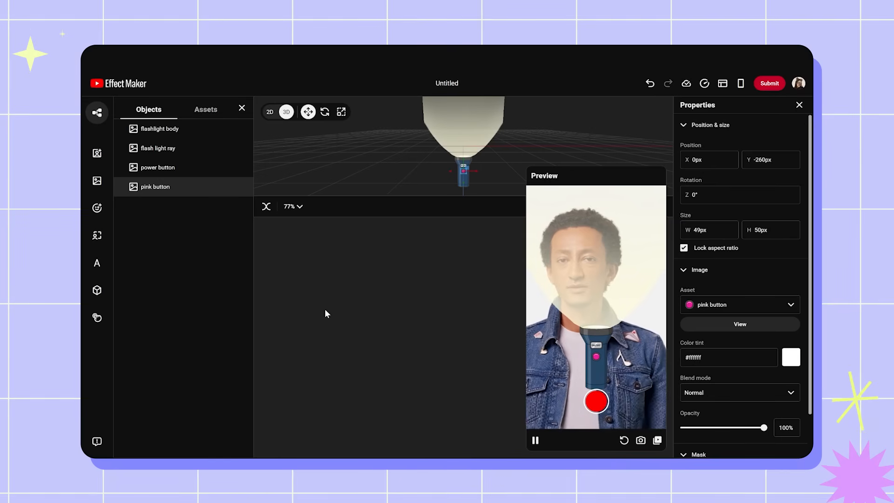
{"action": "right_click", "coordinate": [307, 296]}
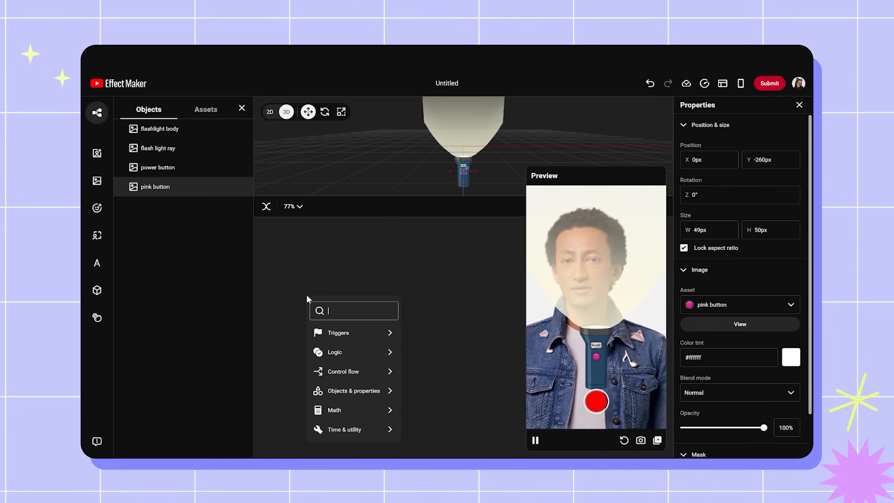
{"action": "mouse_move", "coordinate": [356, 344]}
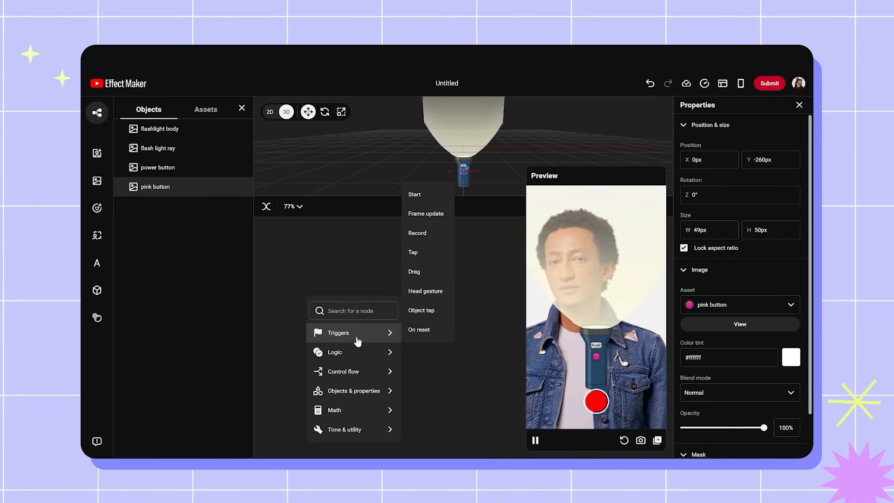
{"action": "left_click", "coordinate": [425, 309]}
{"action": "left_click_drag", "start_coordinate": [358, 331], "coordinate": [315, 288]}
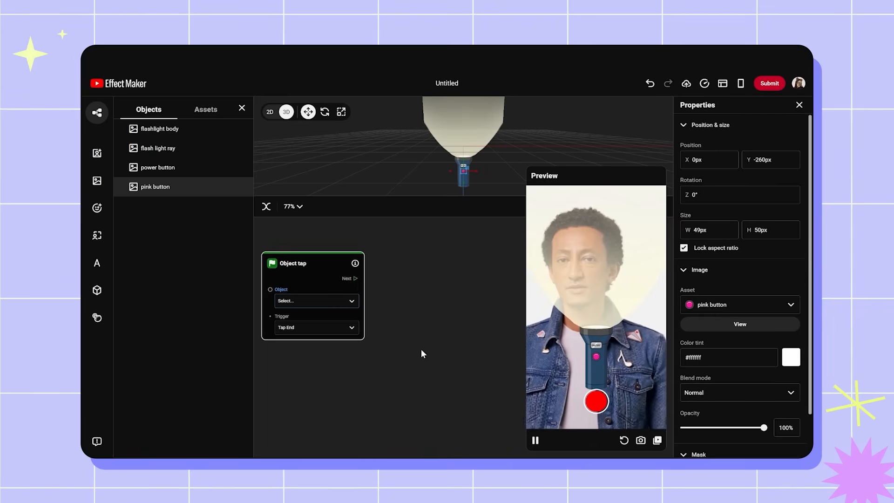
Add a Set property node and place it to the right of the new Object tap node
{"action": "right_click", "coordinate": [404, 358]}
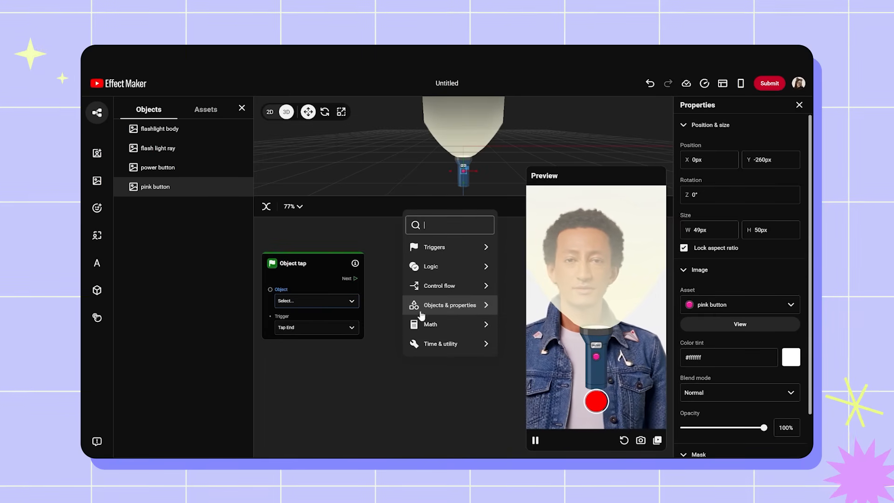
{"action": "mouse_move", "coordinate": [466, 299]}
{"action": "left_click", "coordinate": [511, 251]}
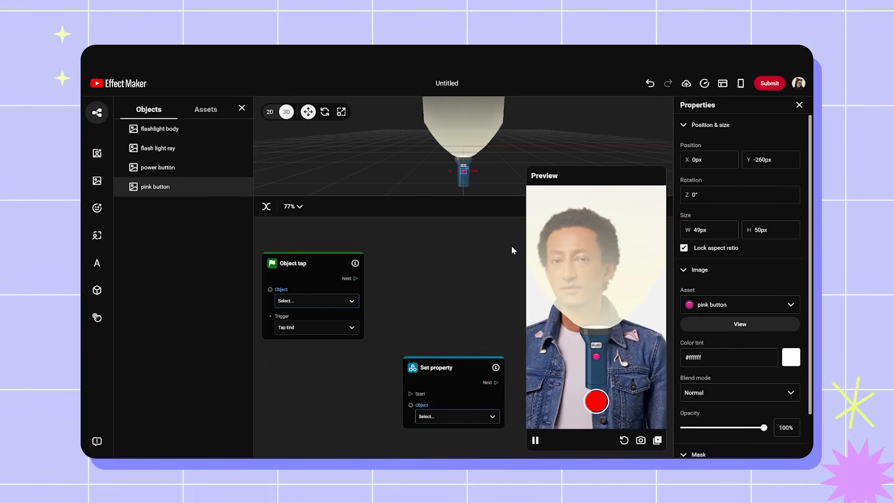
{"action": "left_click_drag", "start_coordinate": [453, 369], "coordinate": [464, 261]}
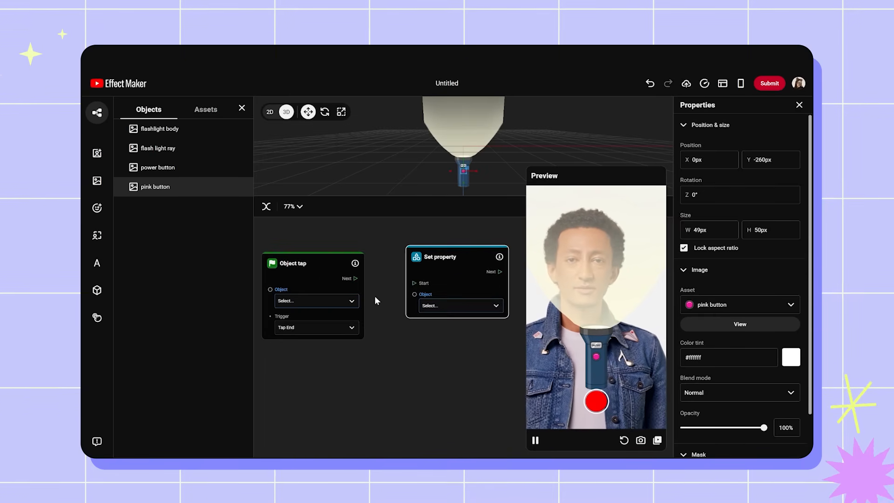
{"action": "left_click_drag", "start_coordinate": [374, 295], "coordinate": [387, 304]}
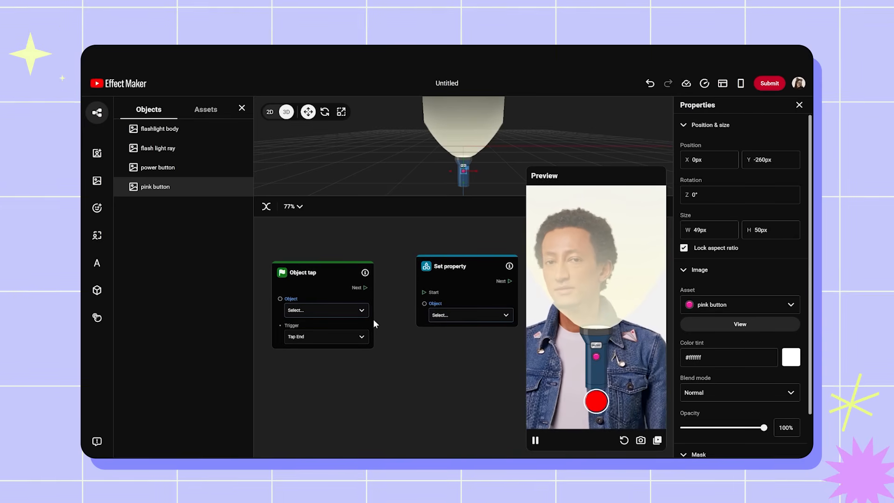
Assign the pink button as the object of the new Object tap node
{"action": "left_click_drag", "start_coordinate": [335, 274], "coordinate": [337, 267]}
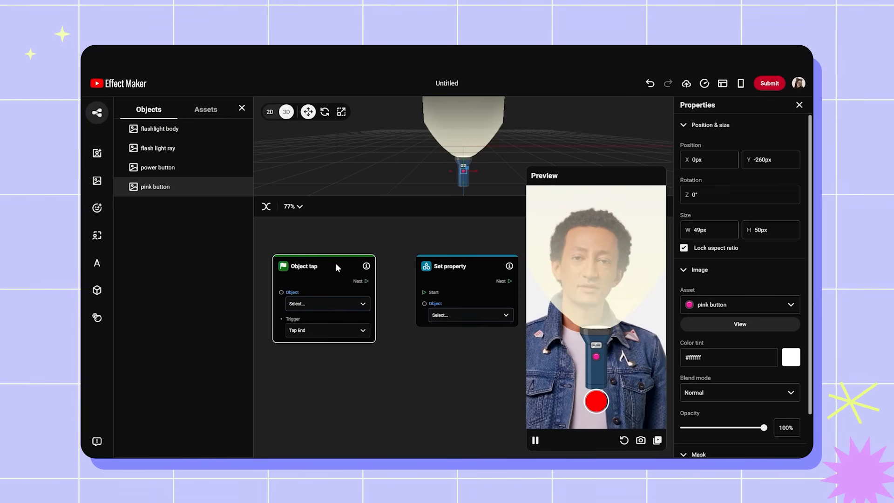
{"action": "left_click", "coordinate": [327, 304]}
{"action": "left_click", "coordinate": [330, 355]}
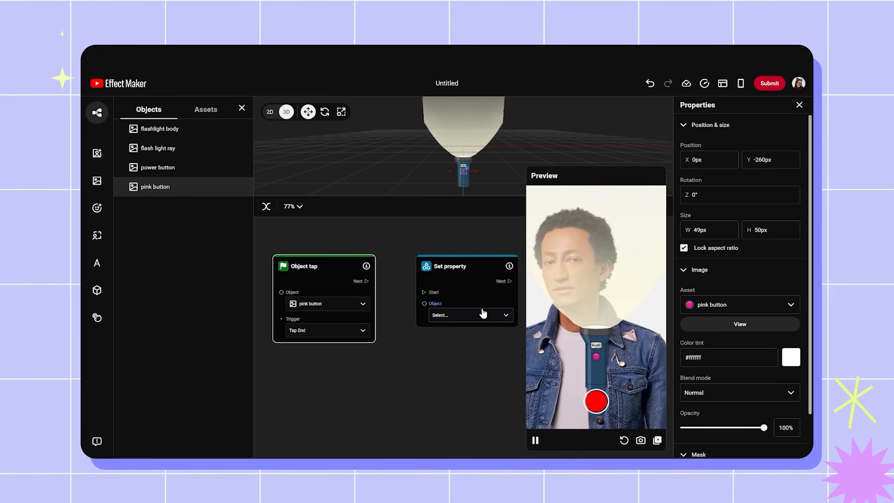
Make the Set property node control the Color tint of the flash light ray
{"action": "left_click_drag", "start_coordinate": [475, 288], "coordinate": [464, 289]}
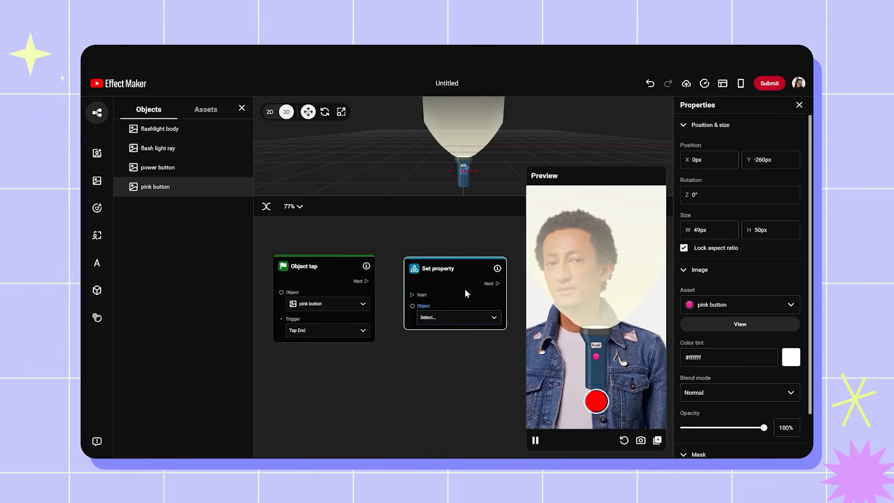
{"action": "left_click", "coordinate": [461, 320]}
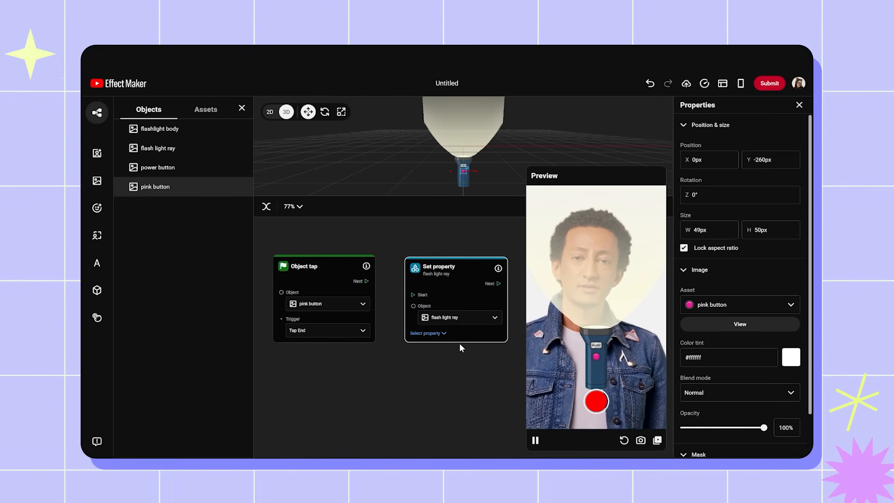
{"action": "left_click", "coordinate": [436, 333]}
{"action": "left_click", "coordinate": [448, 300]}
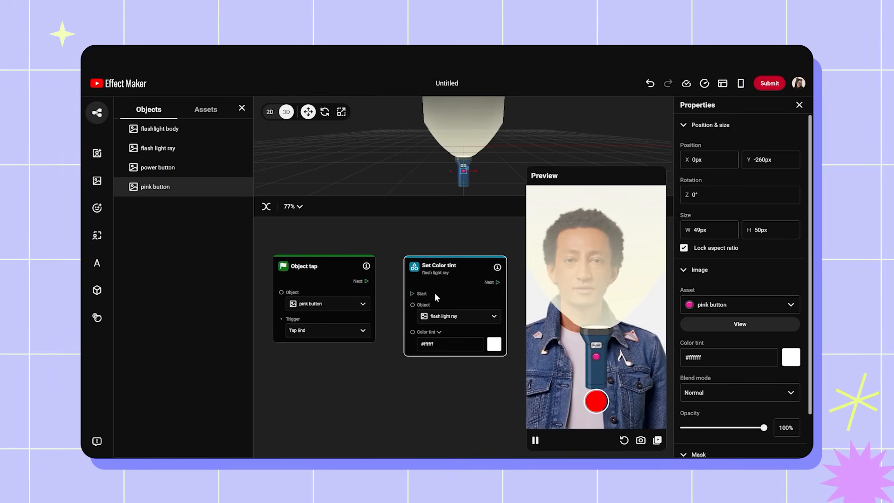
{"action": "left_click_drag", "start_coordinate": [434, 294], "coordinate": [422, 320]}
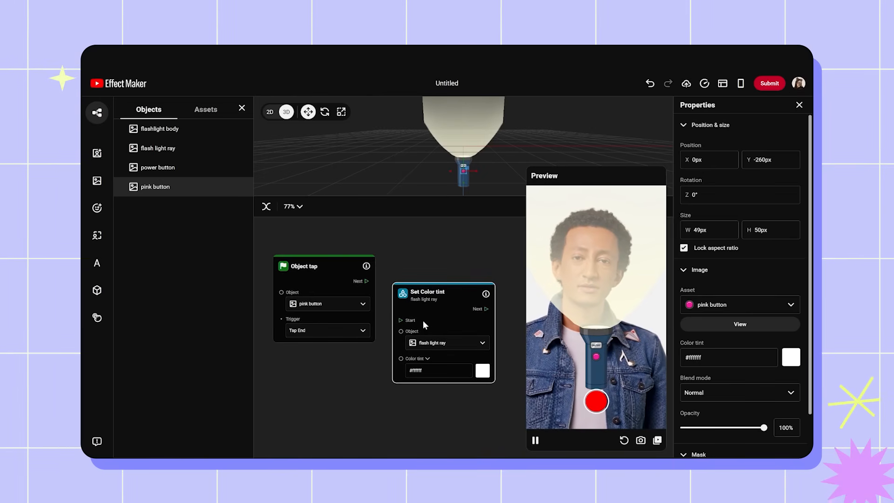
Set the flash light ray's color tint in the Set Color tint node to #ff6aca
{"action": "left_click", "coordinate": [482, 371]}
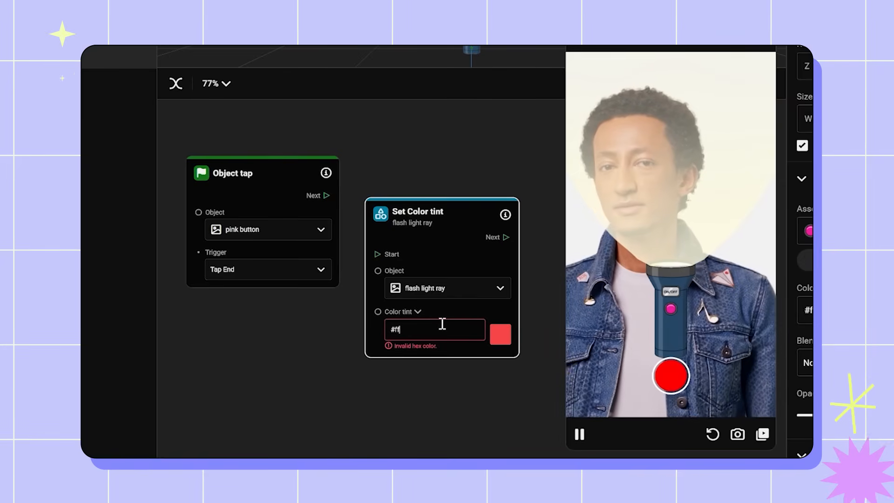
{"action": "type", "text": "7a"}
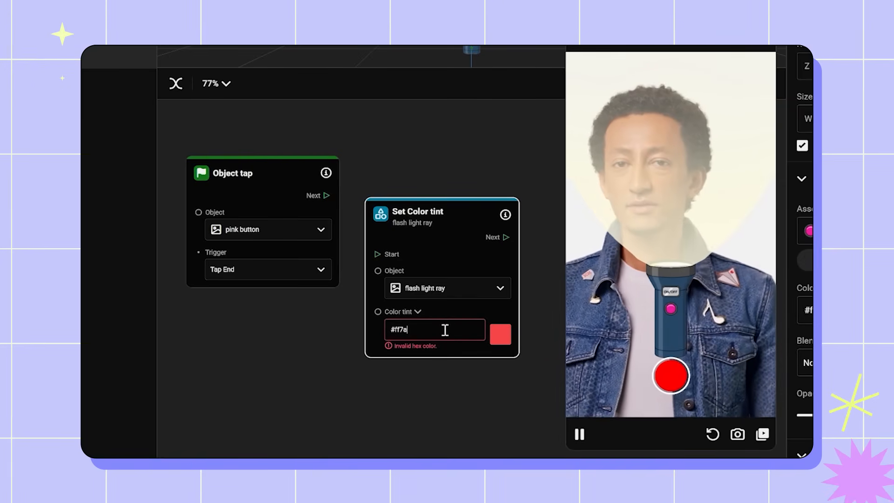
{"action": "key", "text": "BackSpace"}
{"action": "key", "text": "BackSpace"}
{"action": "type", "text": "6aca"}
{"action": "left_click", "coordinate": [435, 182]}
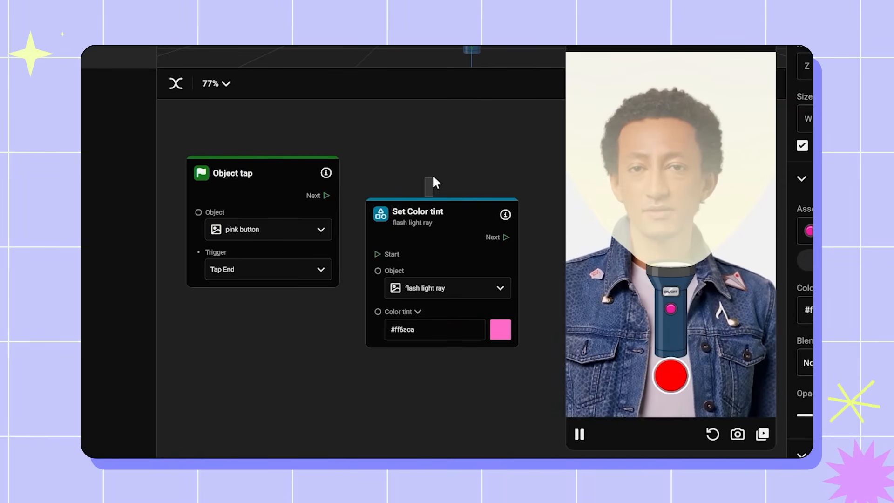
Connect the pink button's Object tap output to the start of the Set Color tint node and test the pink button in the preview
{"action": "left_click_drag", "start_coordinate": [420, 239], "coordinate": [430, 193]}
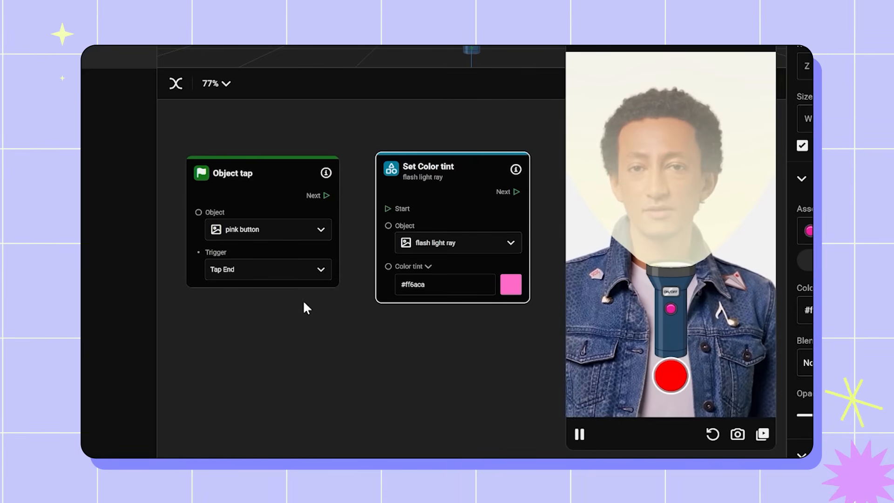
{"action": "left_click", "coordinate": [325, 198]}
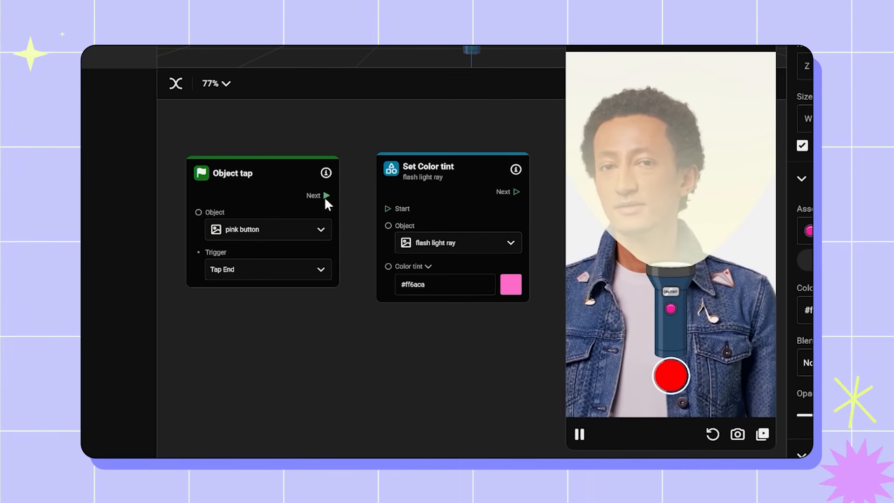
{"action": "left_click_drag", "start_coordinate": [325, 198], "coordinate": [384, 209]}
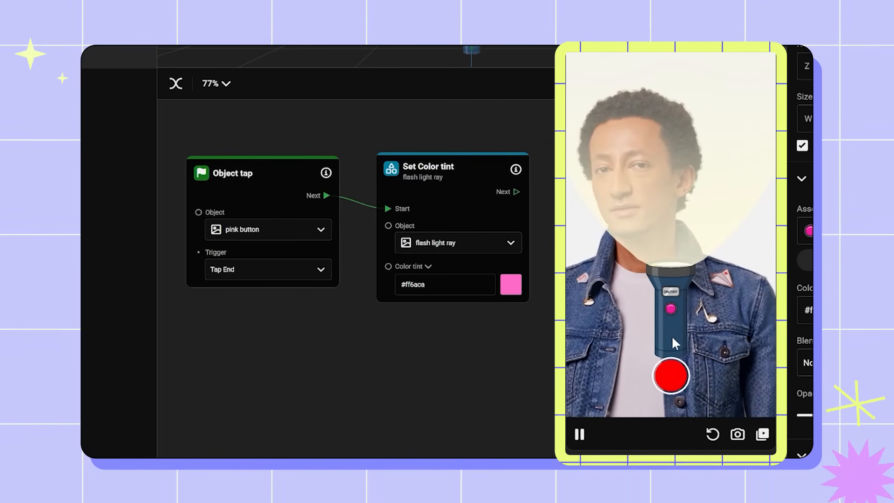
{"action": "left_click", "coordinate": [669, 308]}
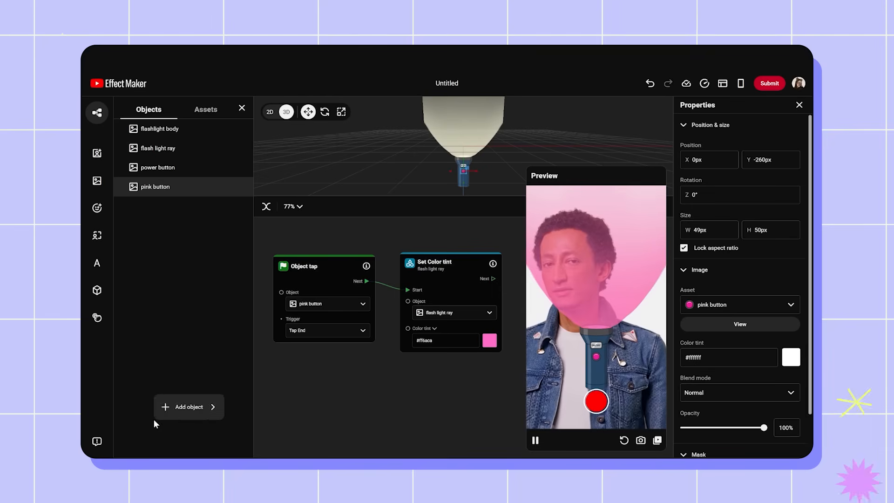
Add a new image object that uses the existing green button asset
{"action": "left_click", "coordinate": [185, 409]}
{"action": "mouse_move", "coordinate": [281, 323]}
{"action": "left_click", "coordinate": [368, 262]}
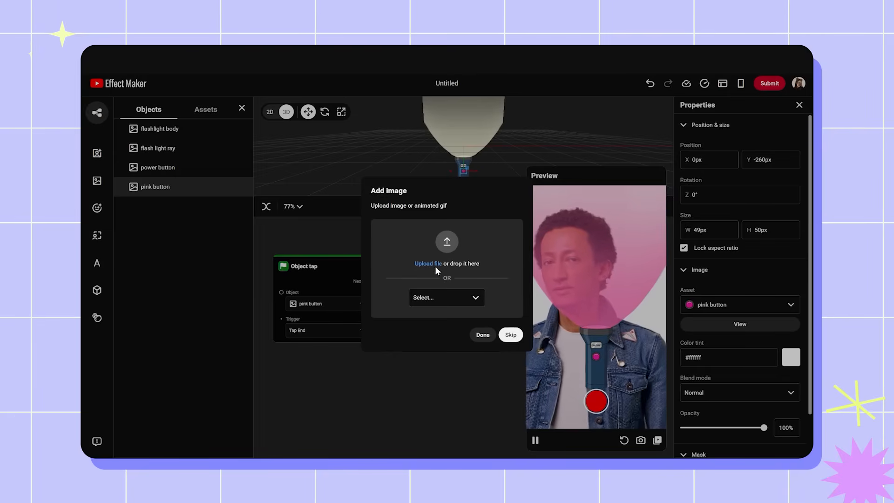
{"action": "left_click", "coordinate": [429, 298]}
{"action": "left_click", "coordinate": [449, 331]}
{"action": "left_click", "coordinate": [511, 335]}
Add another image object that uses the existing yellow button asset
{"action": "left_click", "coordinate": [228, 396]}
{"action": "mouse_move", "coordinate": [351, 311]}
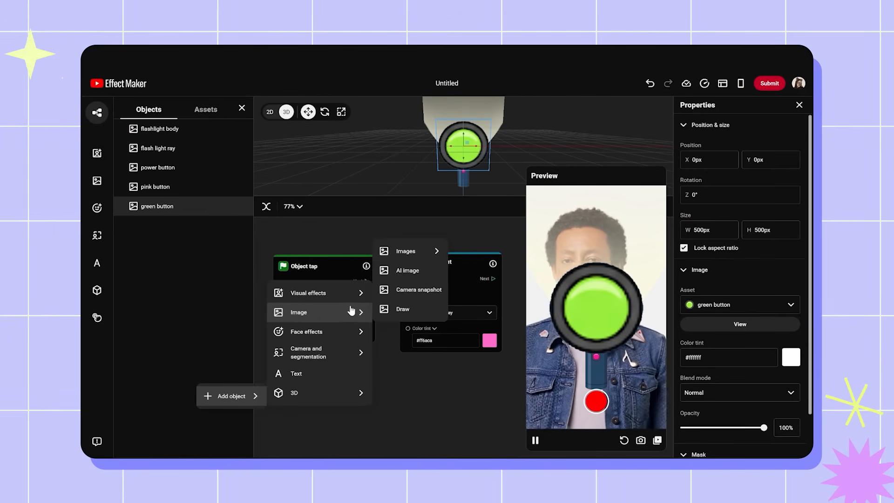
{"action": "mouse_move", "coordinate": [411, 257]}
{"action": "left_click", "coordinate": [477, 254]}
{"action": "left_click", "coordinate": [474, 298]}
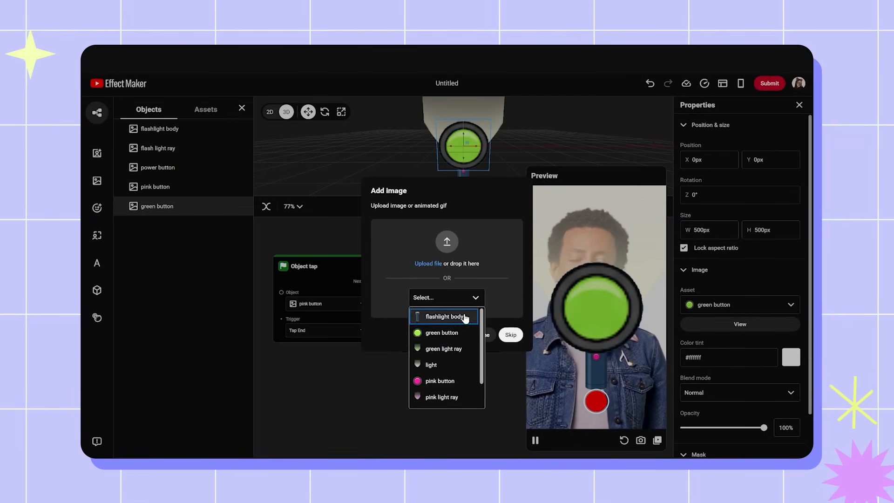
{"action": "scroll", "coordinate": [454, 395], "scroll_direction": "down", "scroll_amount": 2}
{"action": "left_click", "coordinate": [449, 396]}
Set the green and yellow buttons to 50 px wide, with Y positions of -300 px and -380 px respectively
{"action": "left_click", "coordinate": [745, 160]}
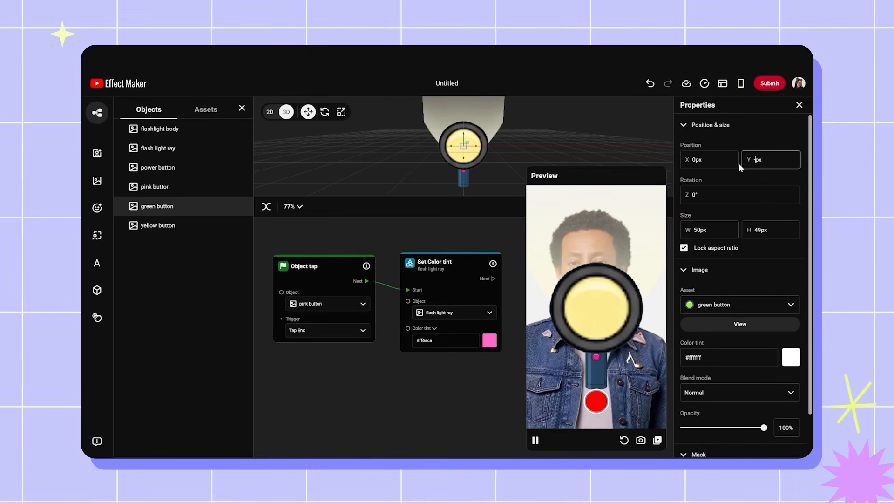
{"action": "type", "text": "-380"}
{"action": "left_click", "coordinate": [702, 229]}
{"action": "type", "text": "50"}
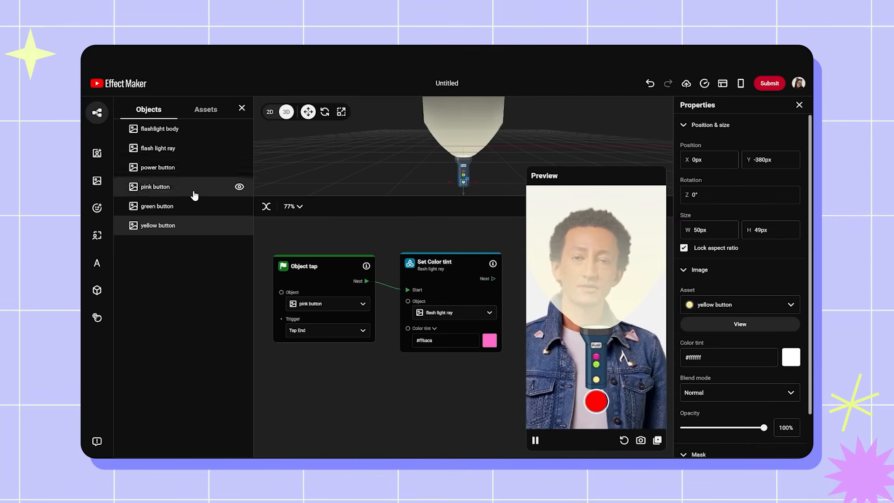
Set the green button's Y position to -317 px to even out the spacing between the colored buttons
{"action": "left_click", "coordinate": [186, 169]}
{"action": "left_click", "coordinate": [185, 193]}
{"action": "double_click", "coordinate": [761, 160]}
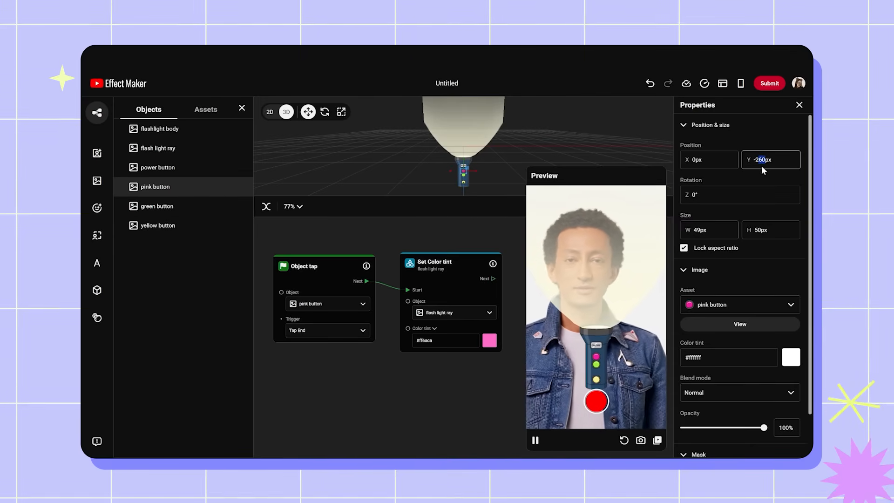
{"action": "left_click", "coordinate": [758, 180]}
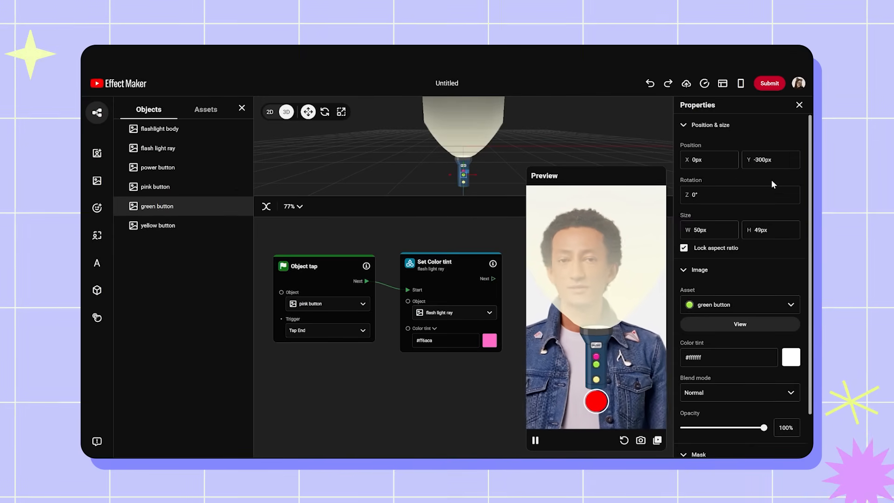
{"action": "double_click", "coordinate": [762, 161]}
{"action": "type", "text": "-317"}
{"action": "left_click", "coordinate": [746, 171]}
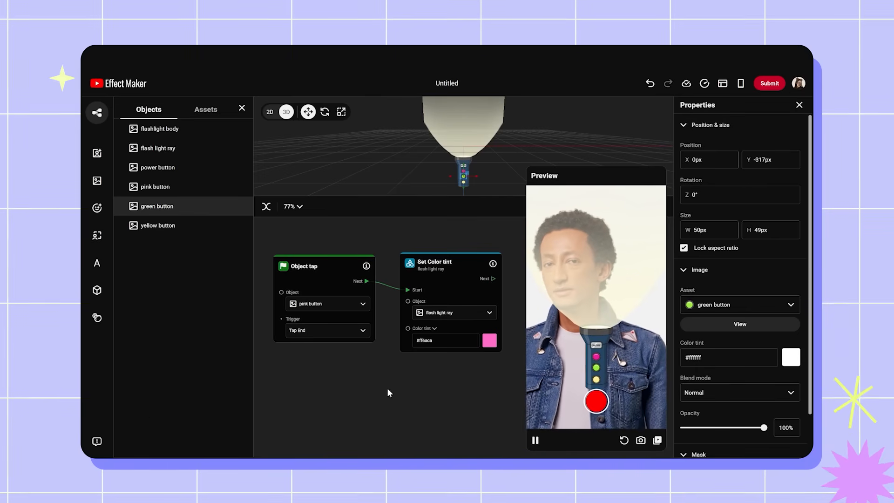
Duplicate the connected Object tap and Set Color tint nodes and place the copy directly below the original pair
{"action": "left_click_drag", "start_coordinate": [387, 383], "coordinate": [393, 379]}
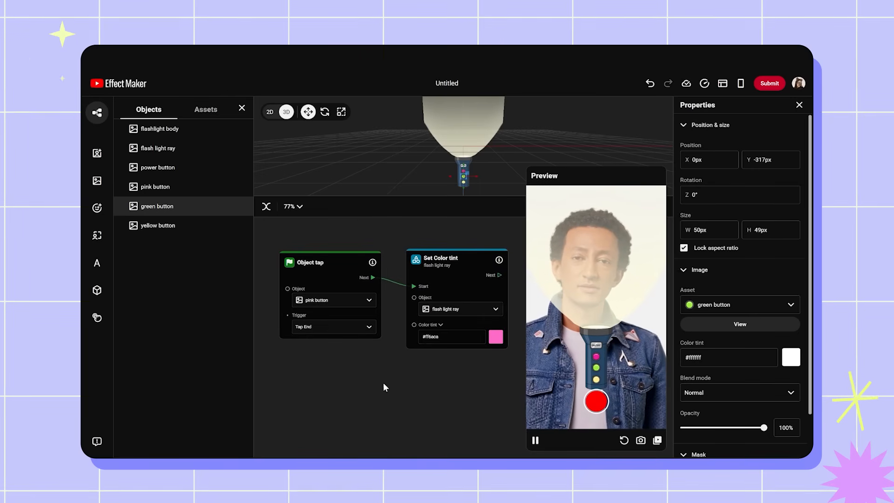
{"action": "left_click", "coordinate": [330, 268]}
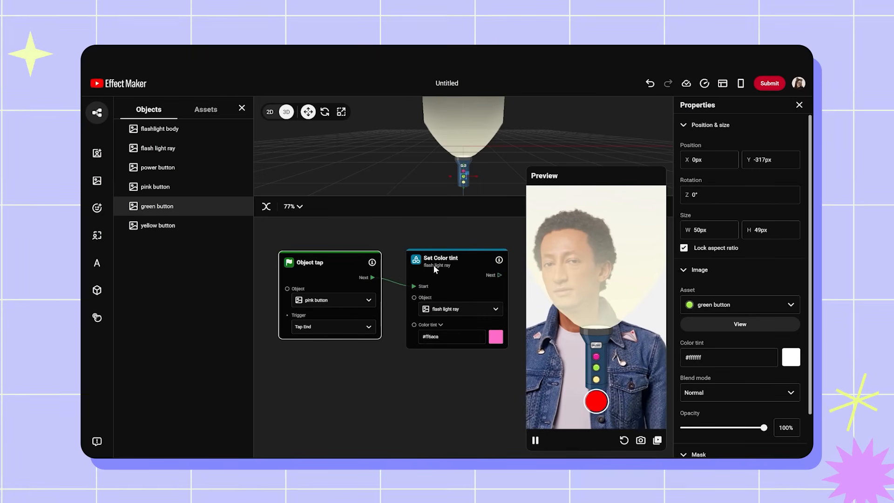
{"action": "left_click_drag", "start_coordinate": [461, 270], "coordinate": [452, 362]}
{"action": "key", "text": "ctrl+d"}
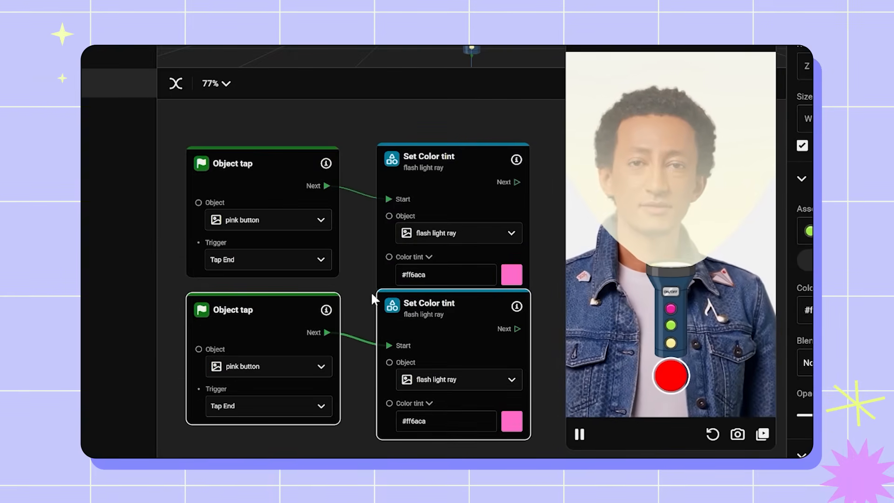
{"action": "mouse_move", "coordinate": [396, 345]}
{"action": "left_mouse_down"}
{"action": "mouse_move", "coordinate": [407, 276]}
{"action": "mouse_move", "coordinate": [392, 351]}
{"action": "left_mouse_up"}
Duplicate the Object tap and Set Color tint pair once more and place this third pair below the second
{"action": "left_click_drag", "start_coordinate": [173, 235], "coordinate": [439, 351]}
{"action": "left_click_drag", "start_coordinate": [439, 350], "coordinate": [443, 202]}
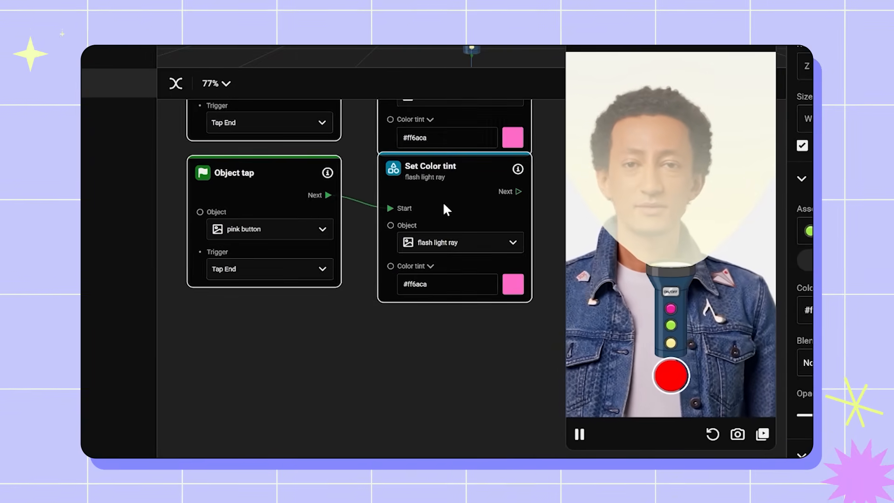
{"action": "left_click_drag", "start_coordinate": [431, 322], "coordinate": [317, 225]}
{"action": "key", "text": "ctrl+d"}
{"action": "left_click_drag", "start_coordinate": [408, 202], "coordinate": [401, 337]}
{"action": "scroll", "coordinate": [349, 220], "scroll_direction": "down", "scroll_amount": 3}
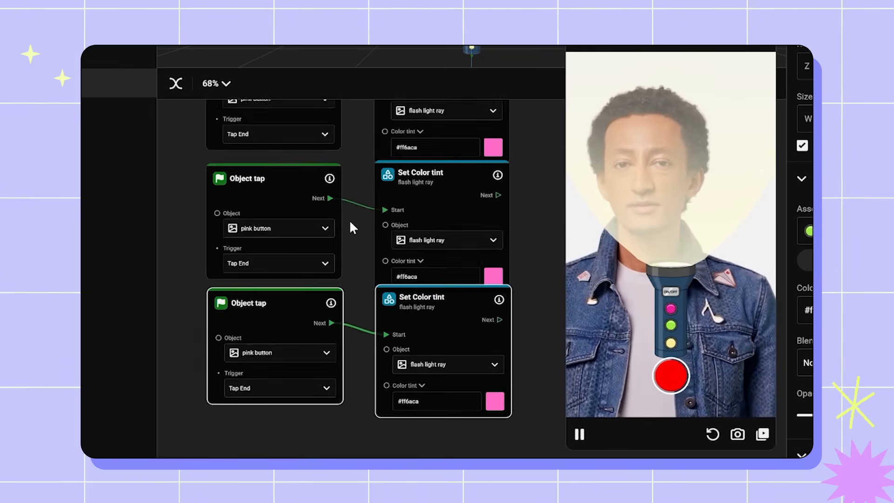
{"action": "left_click_drag", "start_coordinate": [358, 229], "coordinate": [352, 279]}
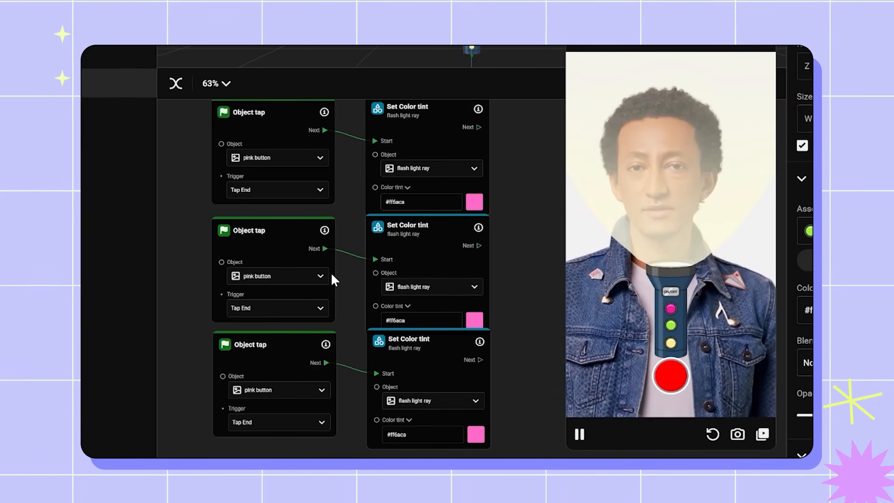
Set the second Object tap node's object to green button and the third one's to yellow button
{"action": "left_click", "coordinate": [307, 278]}
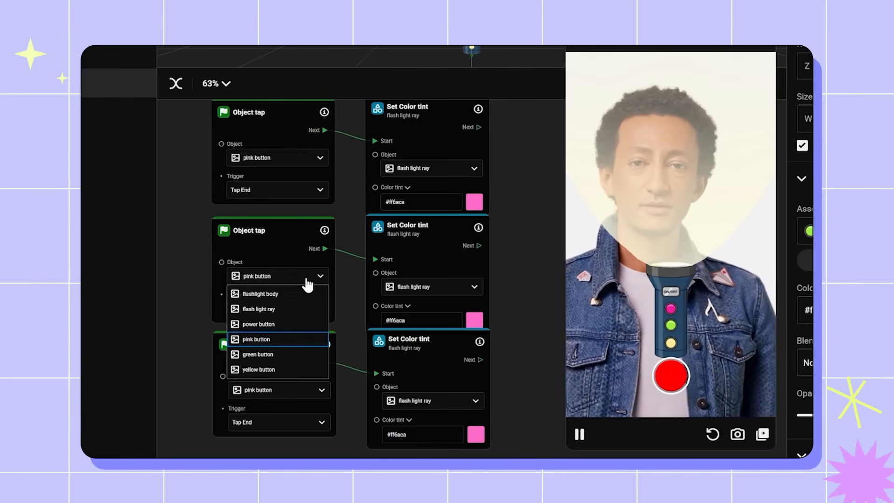
{"action": "left_click", "coordinate": [298, 355]}
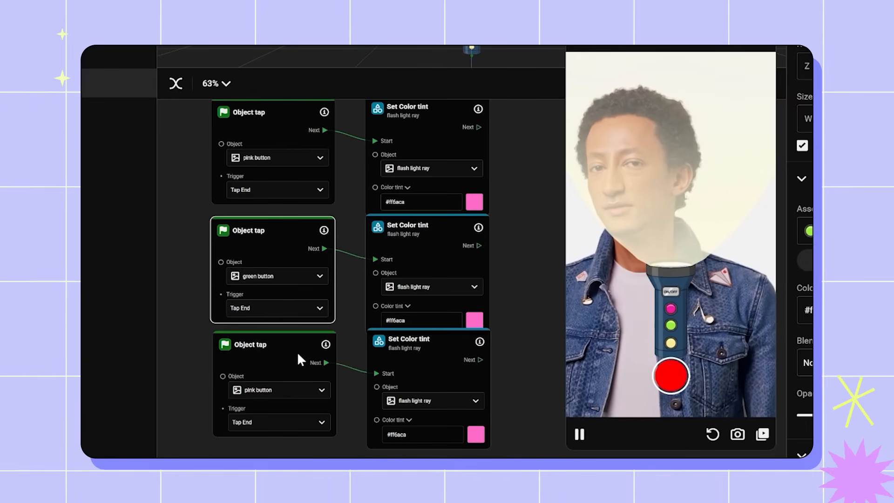
{"action": "left_click", "coordinate": [316, 393]}
{"action": "left_click", "coordinate": [308, 372]}
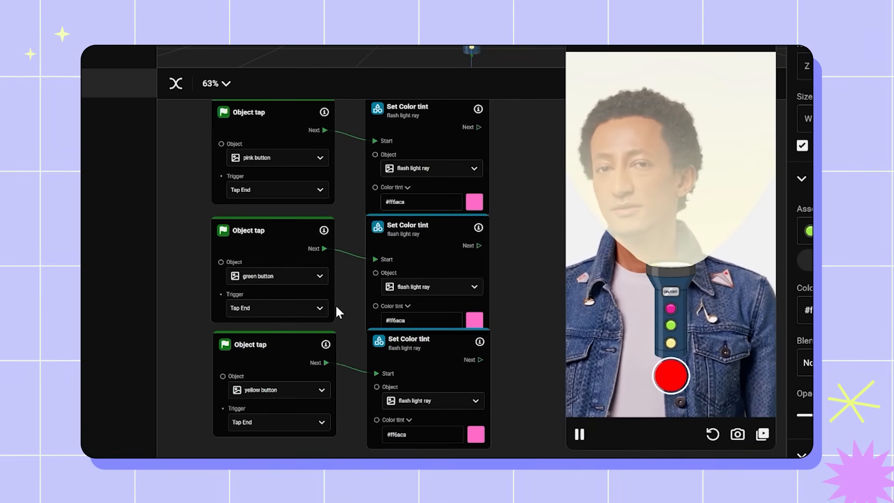
Set the color tint in the green button's Set Color tint node to #b3f464
{"action": "double_click", "coordinate": [419, 322]}
{"action": "key", "text": "BackSpace"}
{"action": "type", "text": "b3f464"}
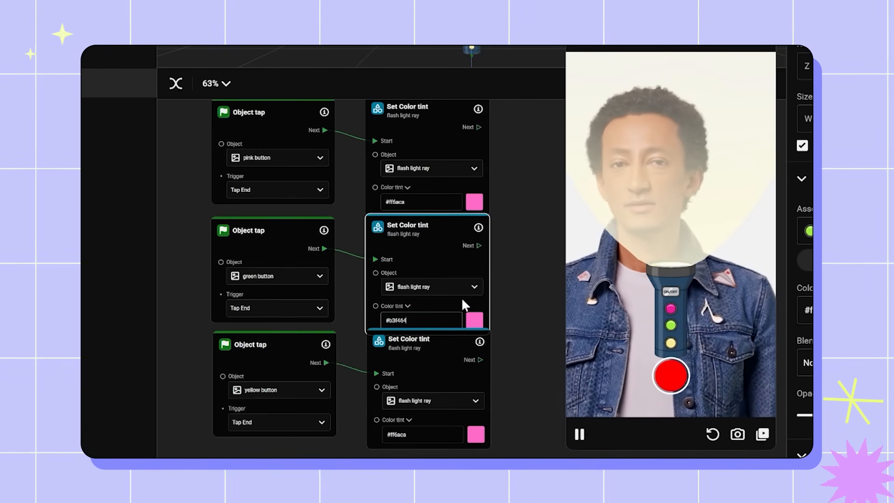
{"action": "left_click", "coordinate": [503, 284]}
Set the color tint in the yellow button's Set Color tint node to #ffffff
{"action": "left_click_drag", "start_coordinate": [503, 284], "coordinate": [500, 244]}
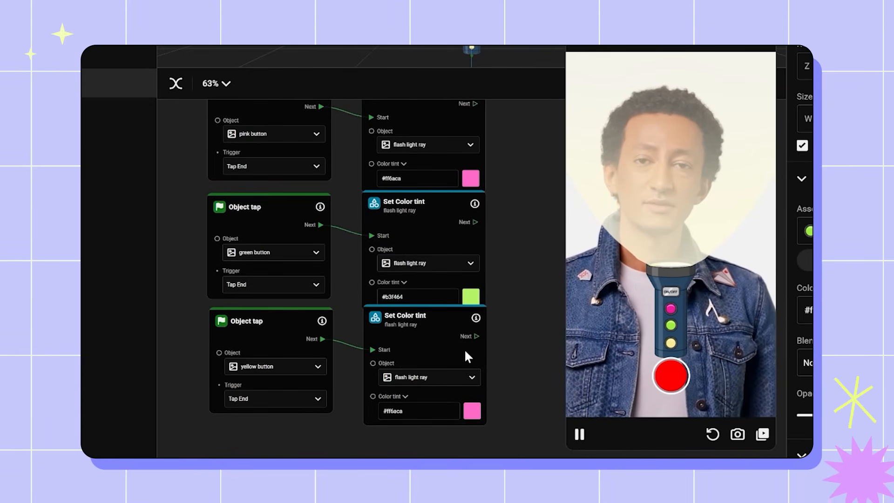
{"action": "double_click", "coordinate": [427, 410]}
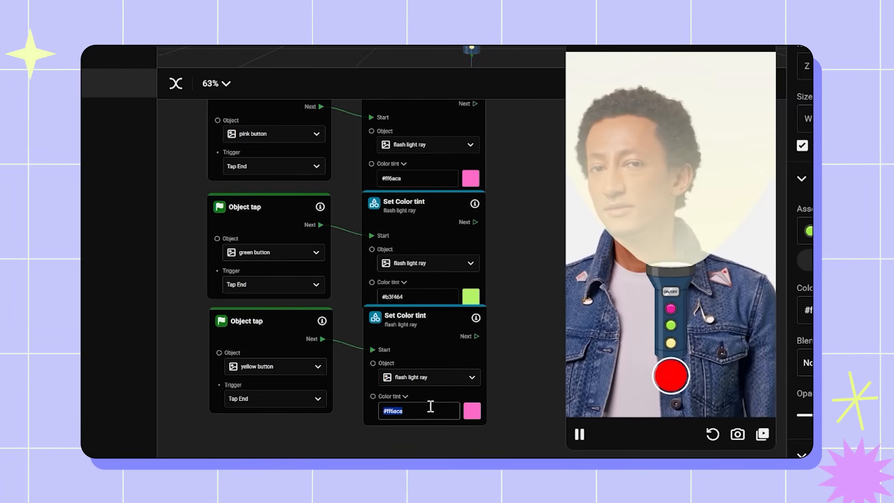
{"action": "type", "text": "#fff"}
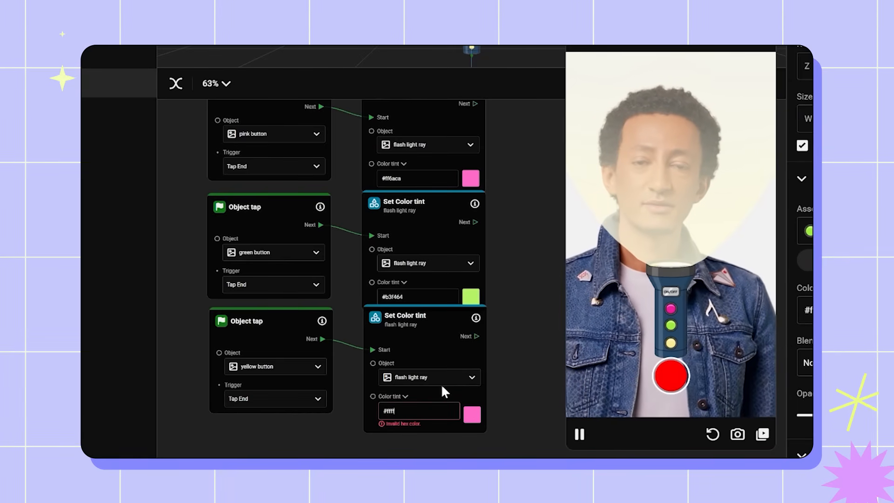
{"action": "type", "text": "fff"}
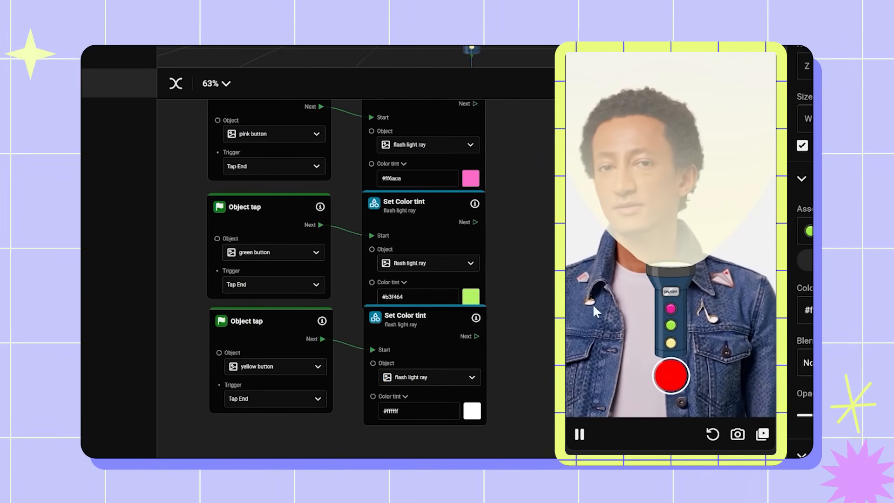
Test the flashlight's pink, green and yellow buttons in the preview to check how each changes the ray's color
{"action": "left_click", "coordinate": [670, 308]}
{"action": "left_click", "coordinate": [670, 325]}
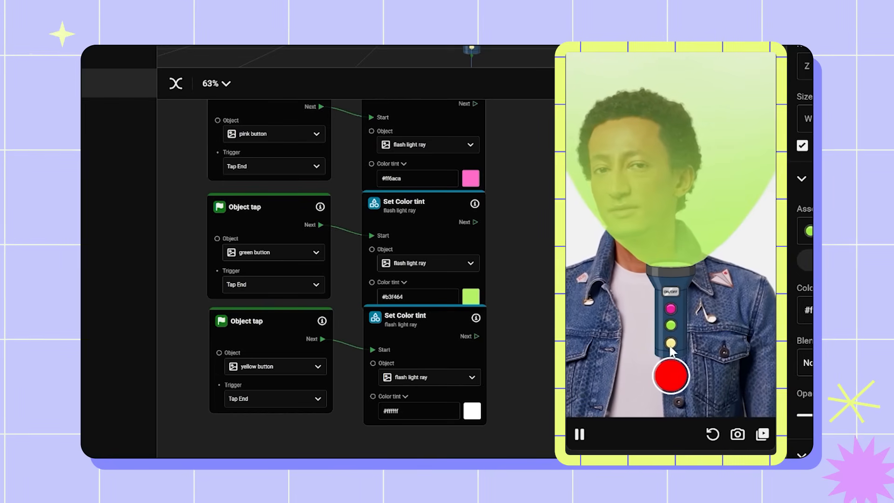
{"action": "left_click", "coordinate": [671, 343]}
{"action": "left_click", "coordinate": [671, 325]}
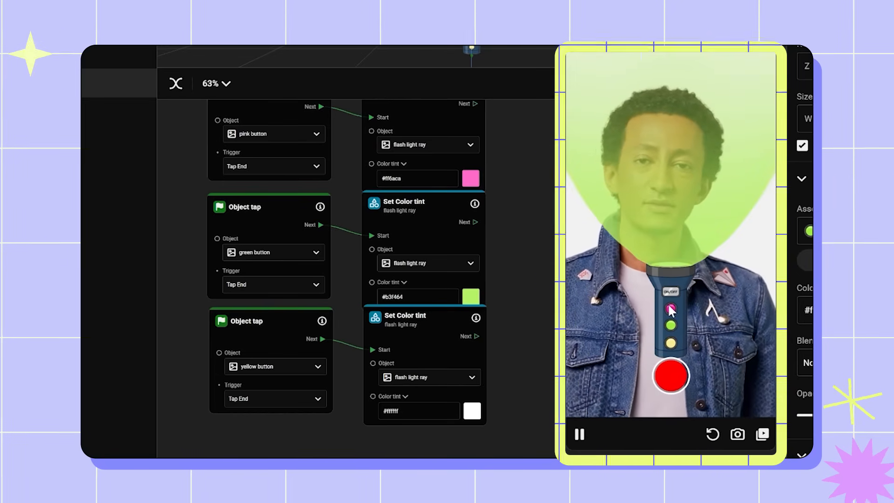
{"action": "left_click", "coordinate": [671, 309]}
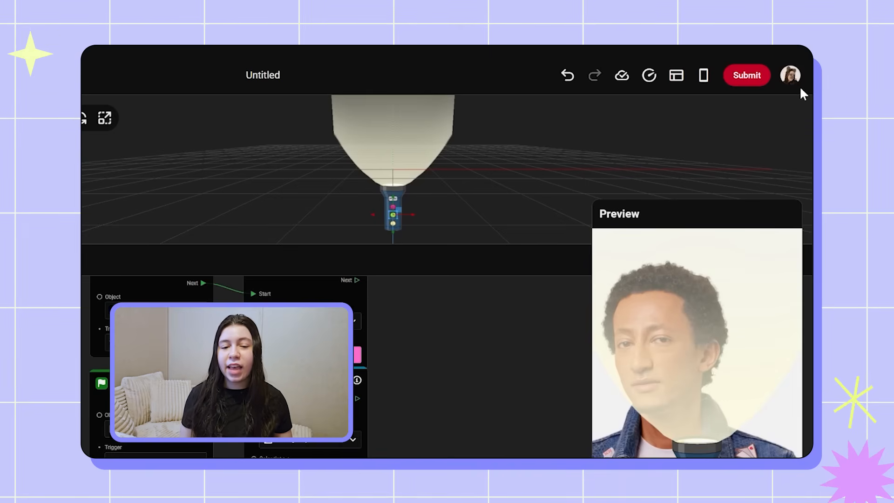
Display the QR code for previewing the effect on a phone, and close it
{"action": "left_click", "coordinate": [706, 77]}
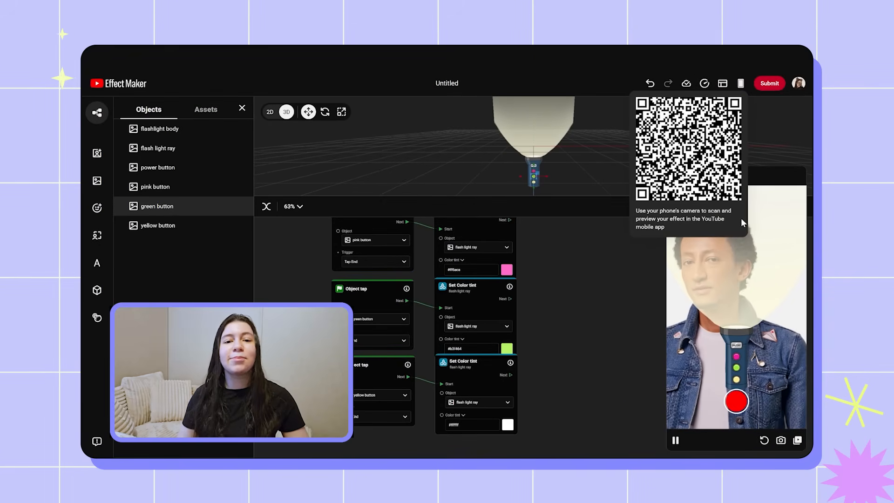
{"action": "left_click", "coordinate": [726, 122]}
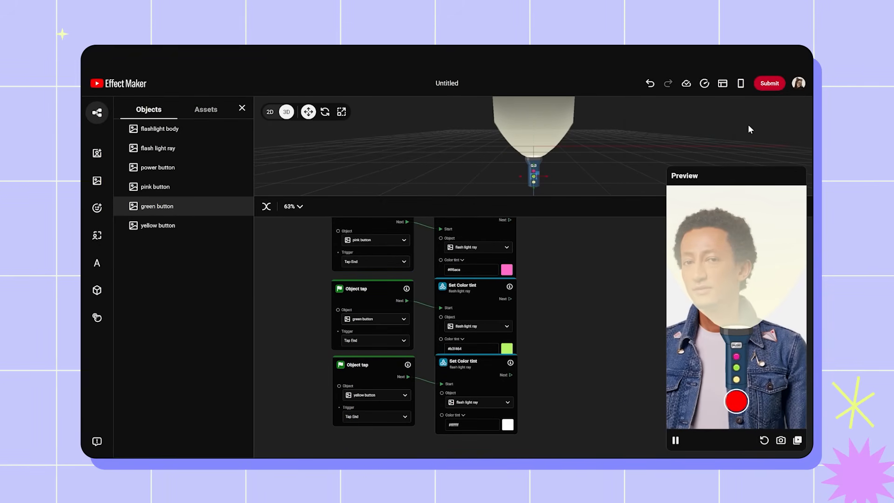
Start submitting the effect with its flashlight thumbnail, named "Color Flashlight" and described as "This effect is a flashlight that can change colors."
{"action": "left_click", "coordinate": [770, 85]}
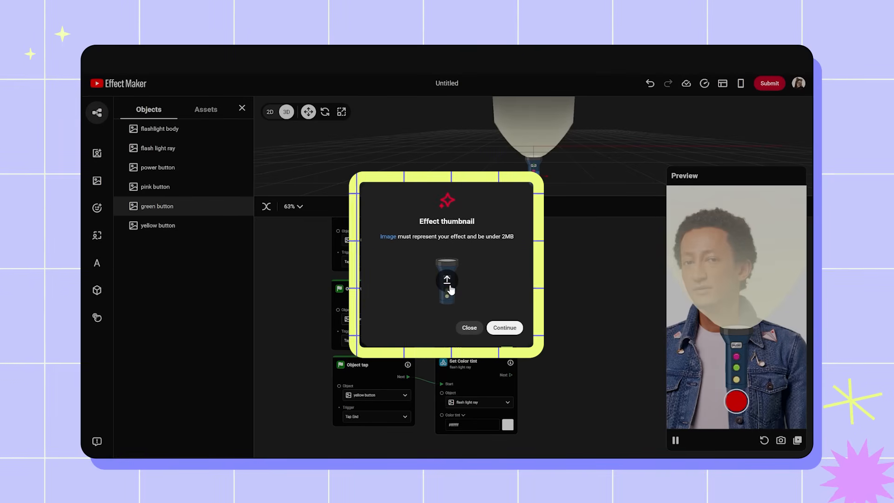
{"action": "left_click", "coordinate": [505, 328]}
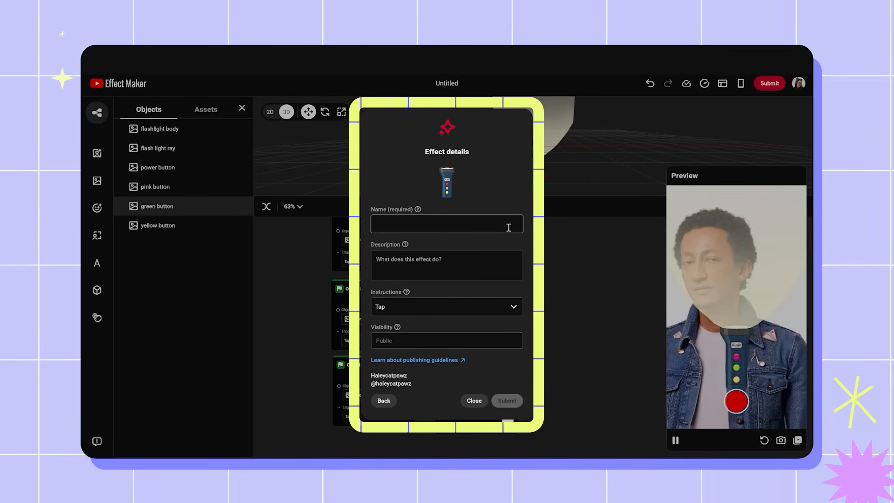
{"action": "type", "text": "Color Flash"}
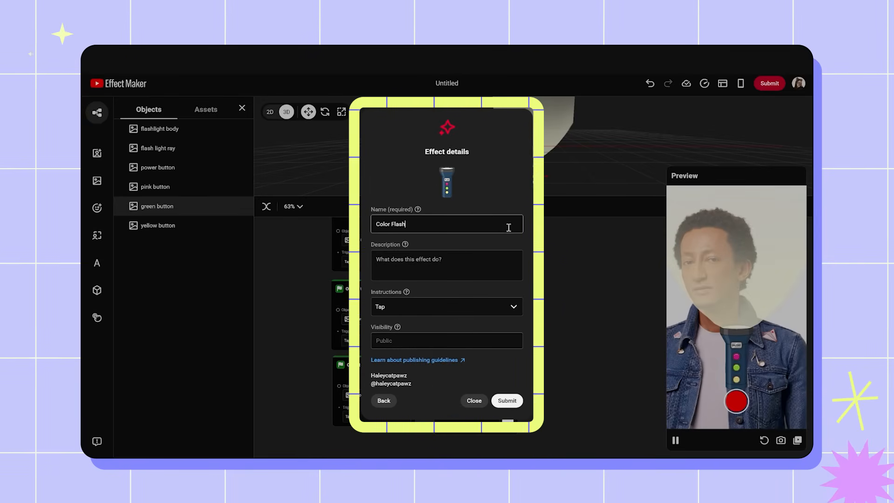
{"action": "type", "text": "light"}
{"action": "left_click", "coordinate": [474, 264]}
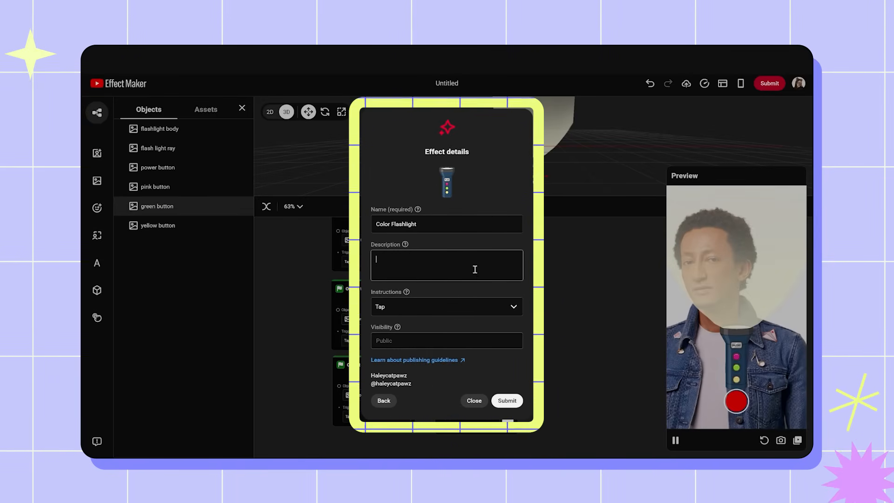
{"action": "type", "text": "This effect is a flashlight that can change colors."}
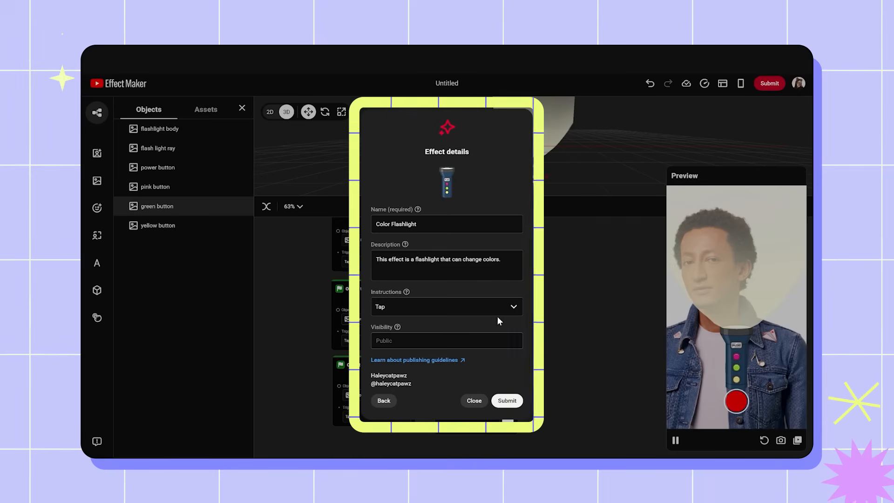
Try None as the effect's instructions option, and set it back to Tap
{"action": "left_click", "coordinate": [488, 306]}
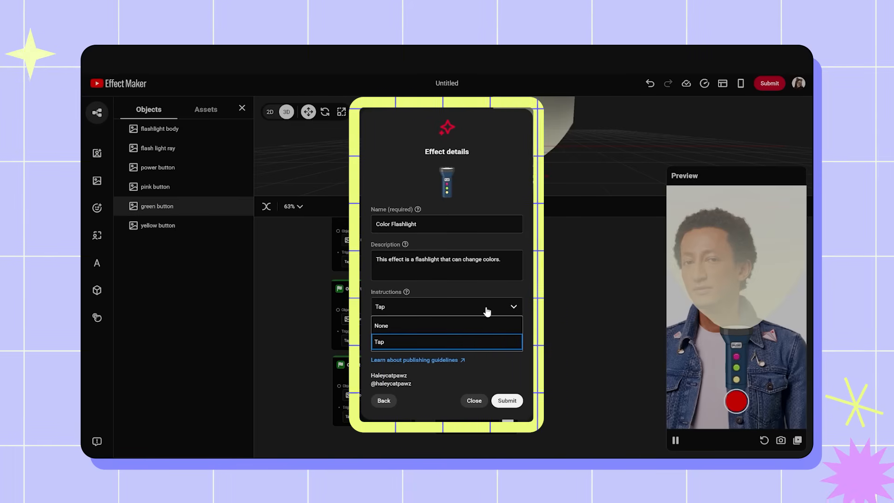
{"action": "left_click", "coordinate": [471, 329]}
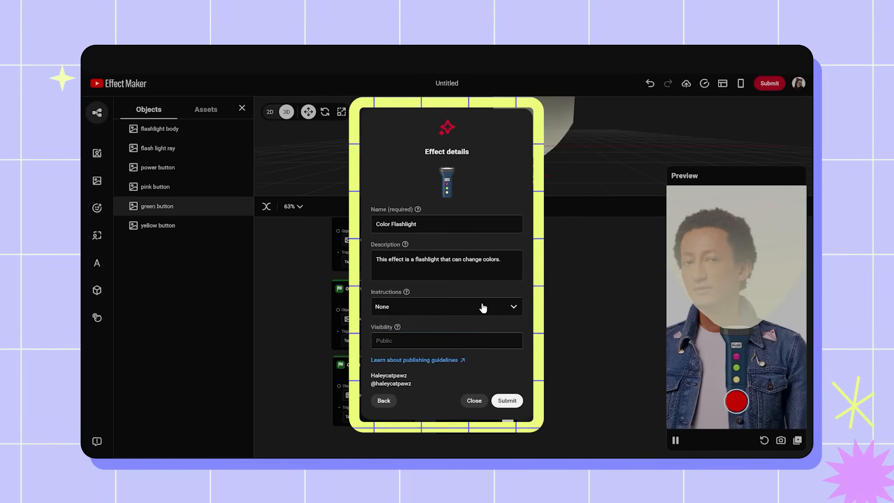
{"action": "left_click", "coordinate": [467, 307]}
{"action": "left_click", "coordinate": [465, 340]}
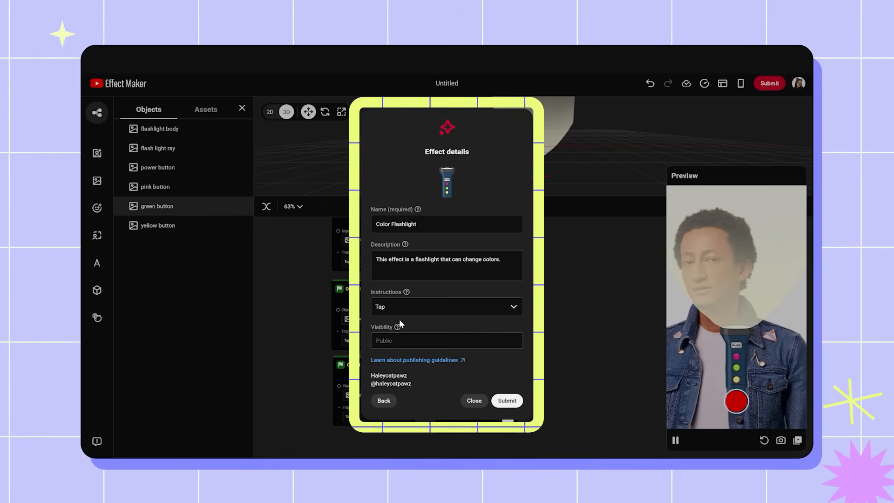
Submit the Color Flashlight effect for review with the entered details
{"action": "mouse_move", "coordinate": [407, 292]}
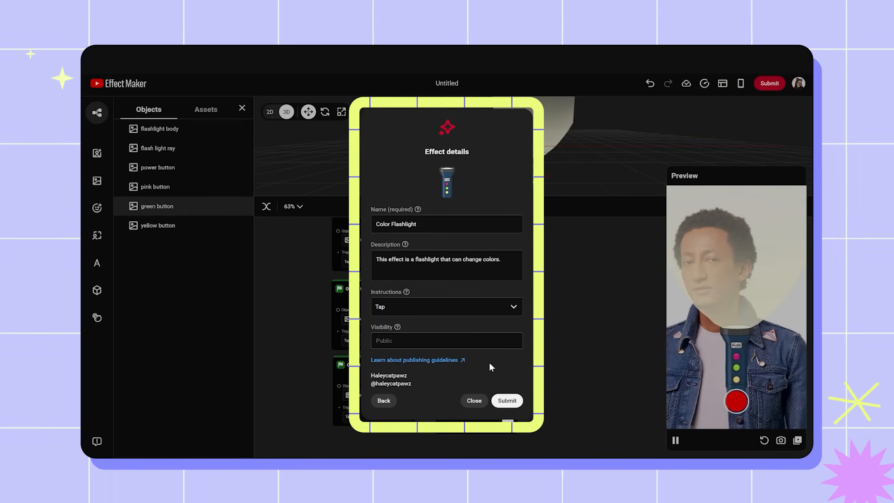
{"action": "left_click", "coordinate": [509, 401]}
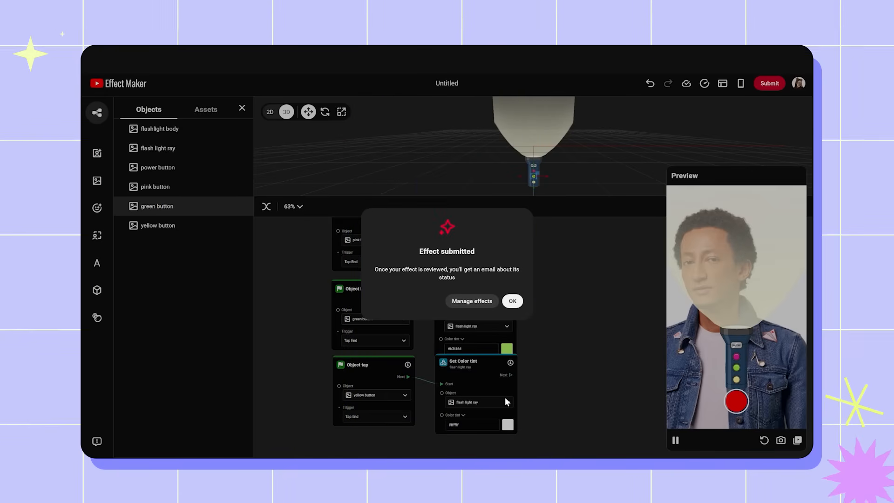